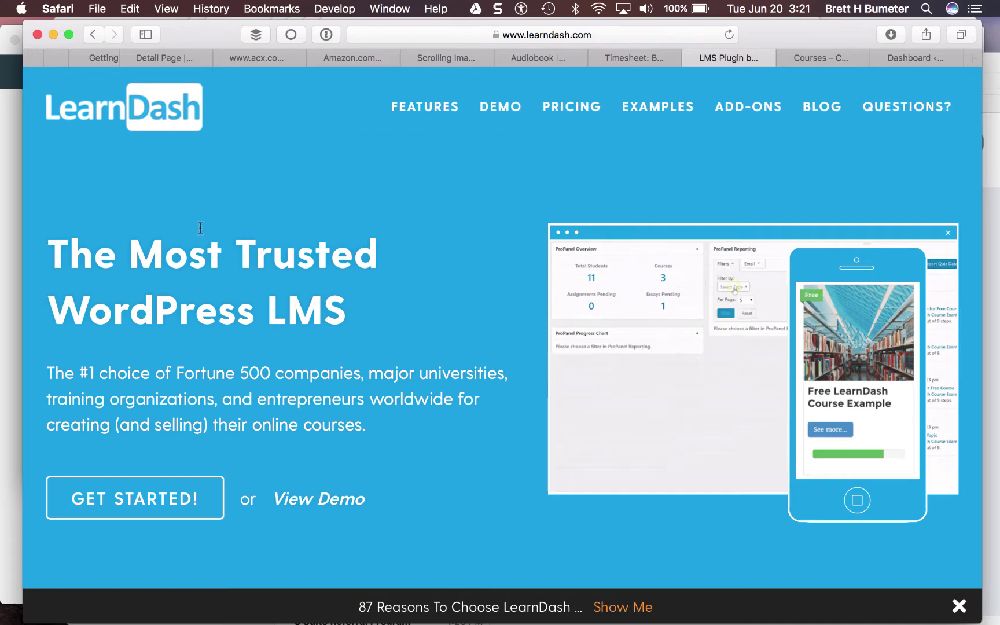
- Switch to the Chakra Practice Center Courses page and scroll through the seven chakra course cards
click(836, 59)
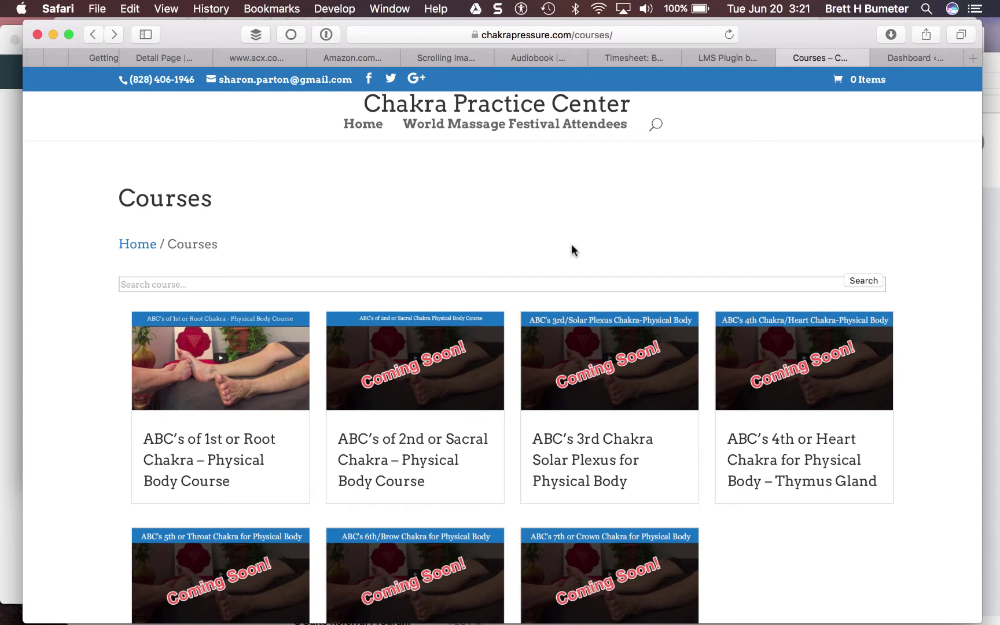
scroll(572, 246, down, 4)
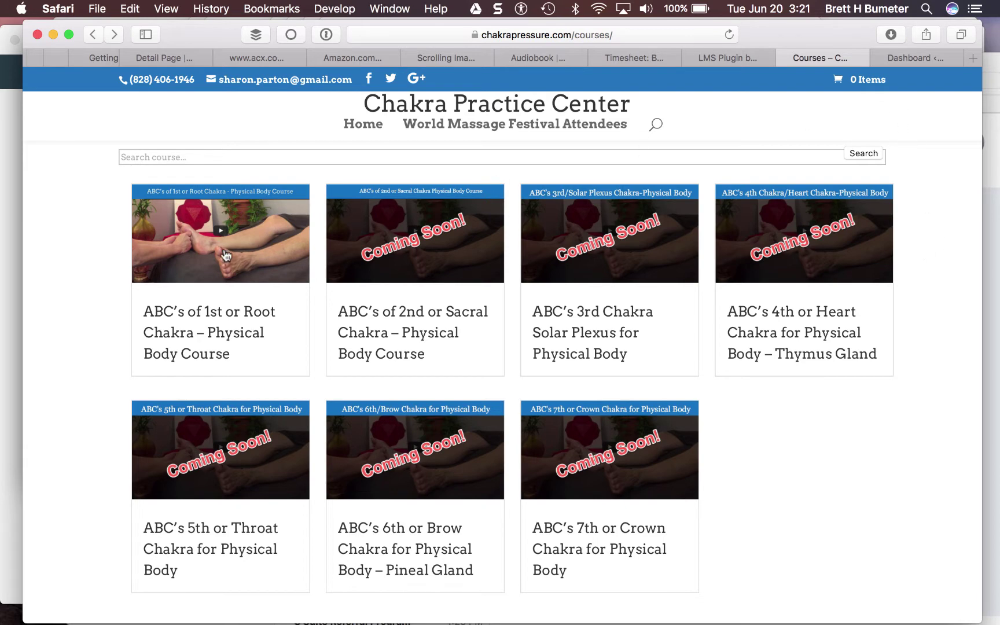
- Open the $100.00 ABC's of 1st or Root Chakra course and view its Awakening Chakras curriculum
click(203, 249)
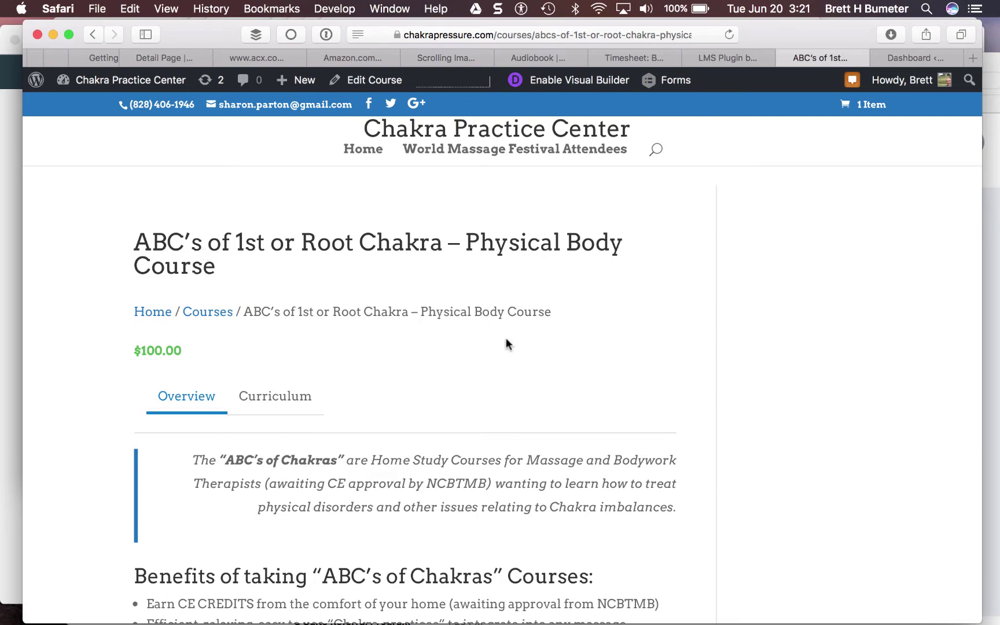
scroll(507, 341, down, 10)
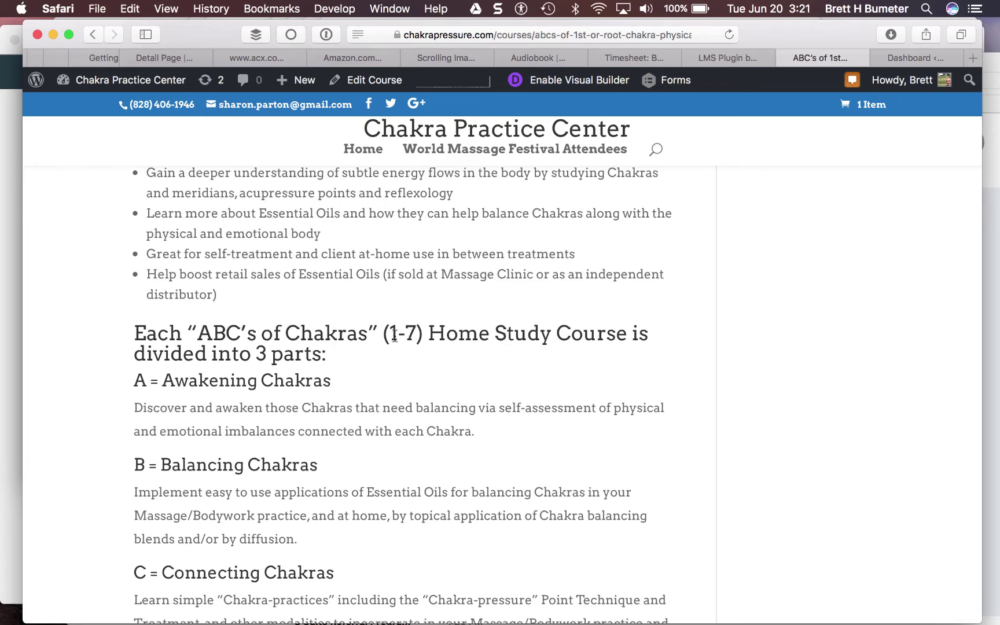
scroll(416, 266, up, 6)
scroll(416, 268, up, 3)
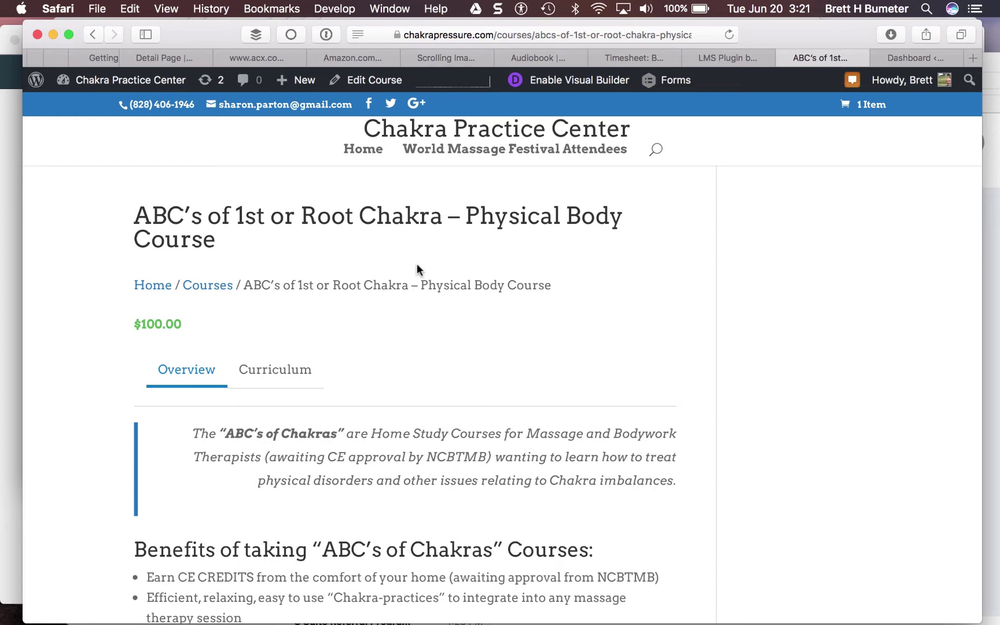
scroll(417, 265, down, 3)
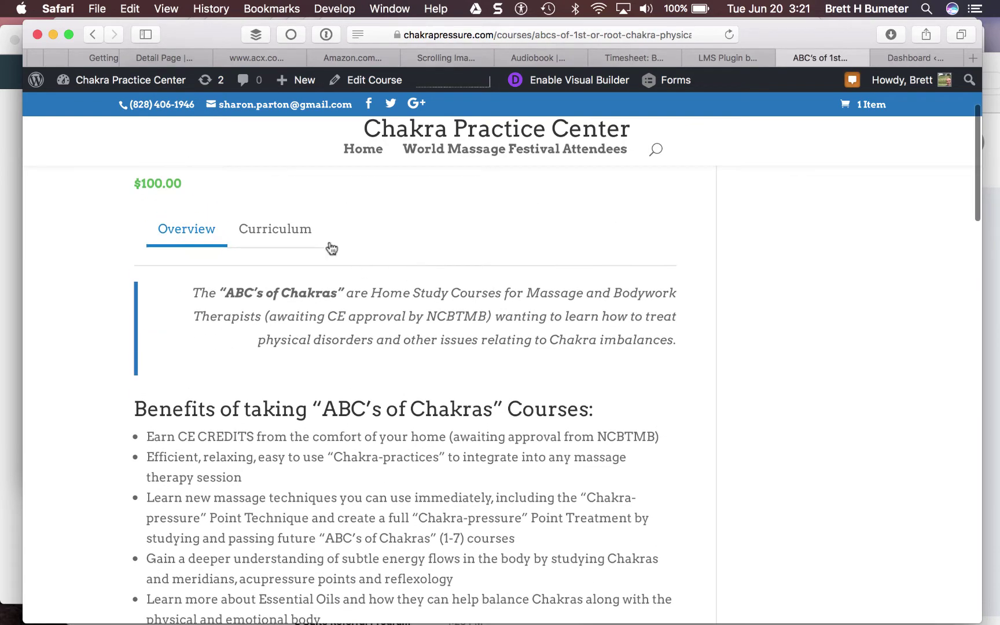
click(292, 235)
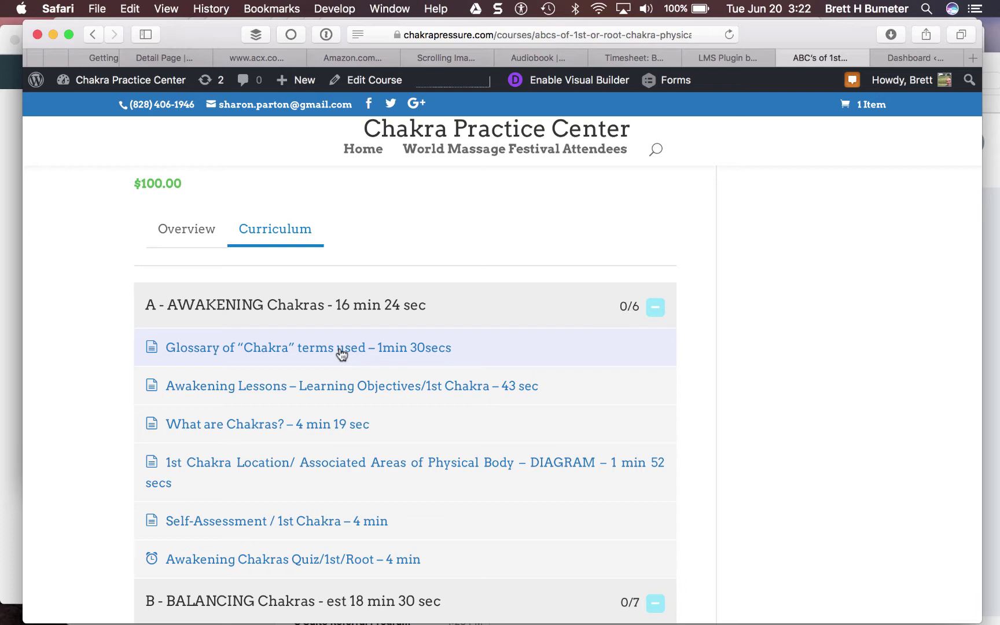
scroll(549, 286, up, 5)
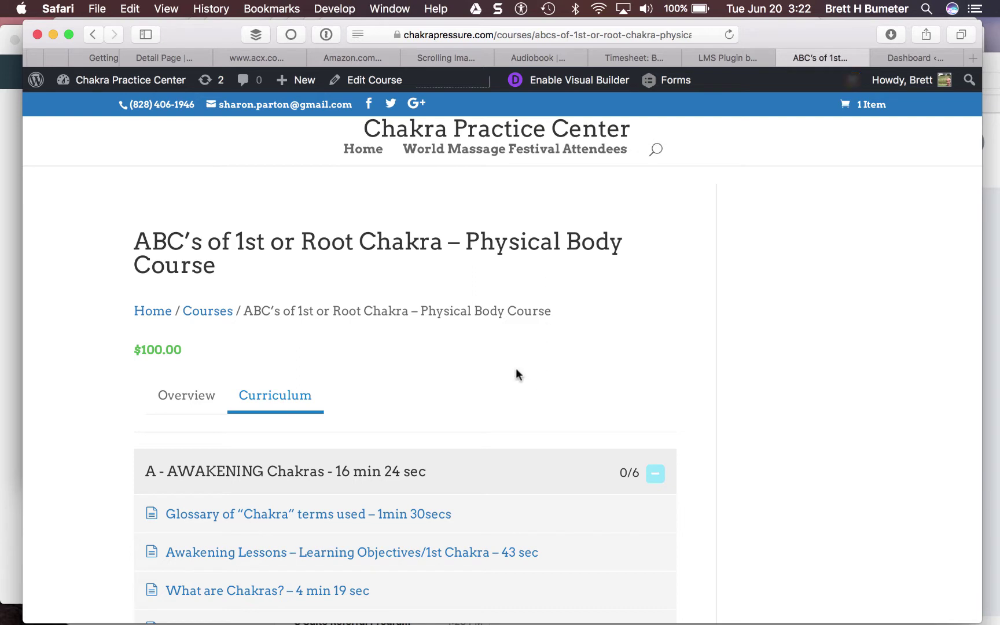
scroll(516, 372, down, 4)
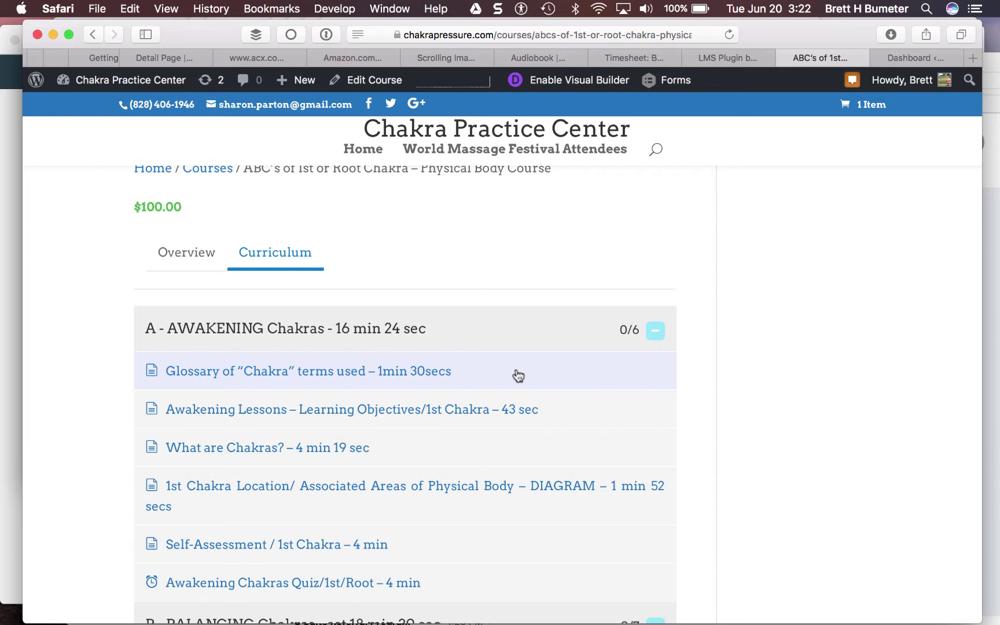
- Open the 'Glossary of Chakra terms used' lesson and scroll through its intro audio clips
click(380, 372)
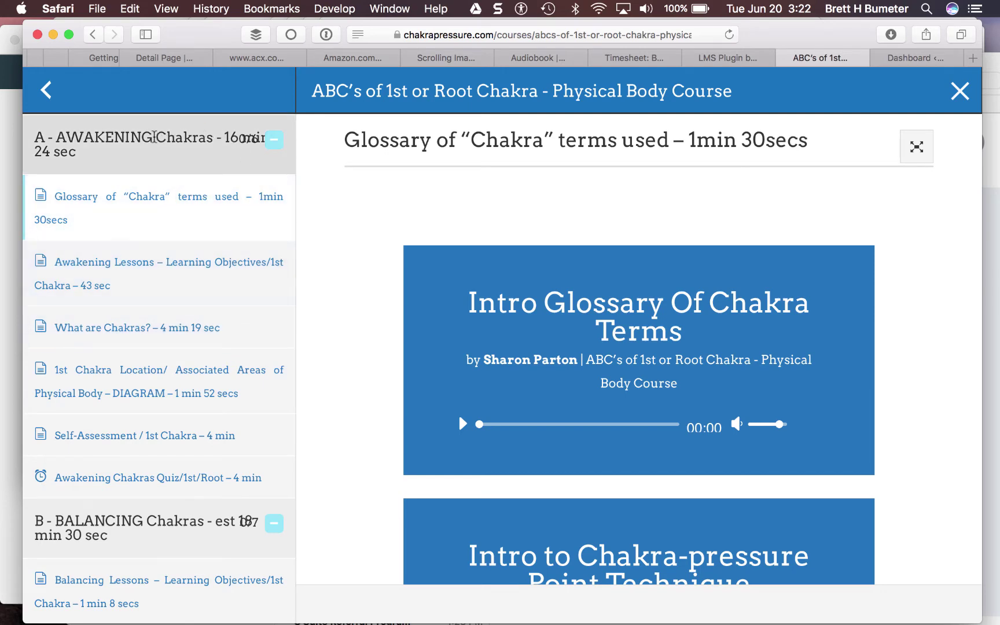
drag(154, 137, 265, 137)
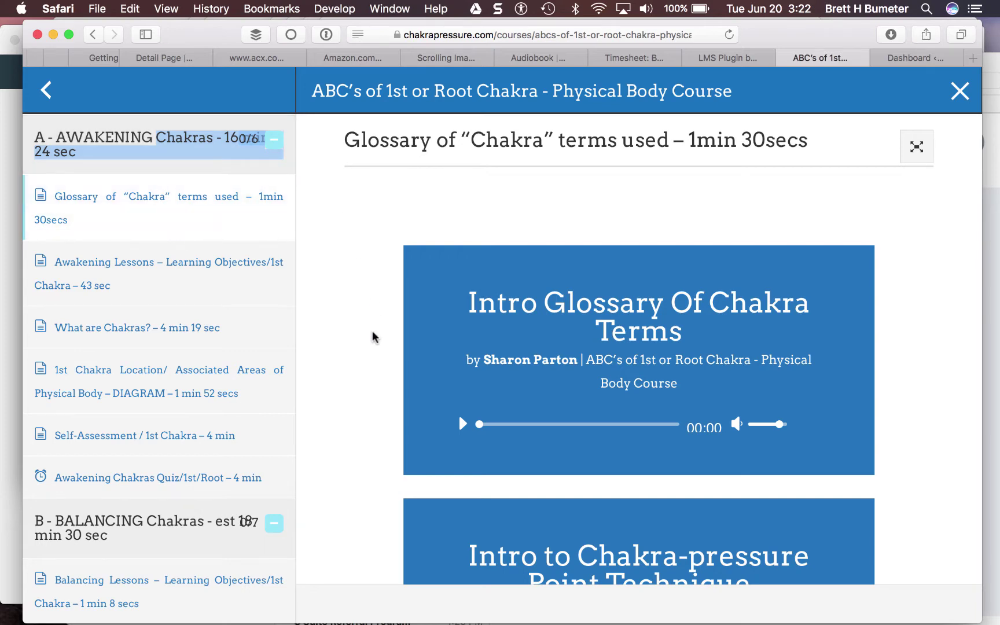
scroll(372, 334, down, 6)
scroll(372, 337, down, 10)
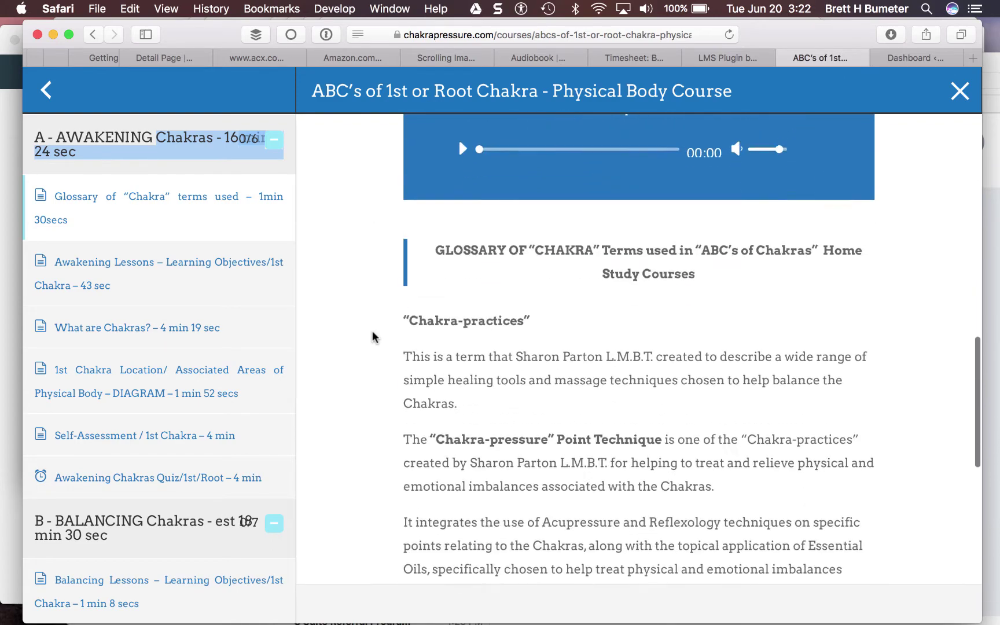
scroll(372, 333, up, 15)
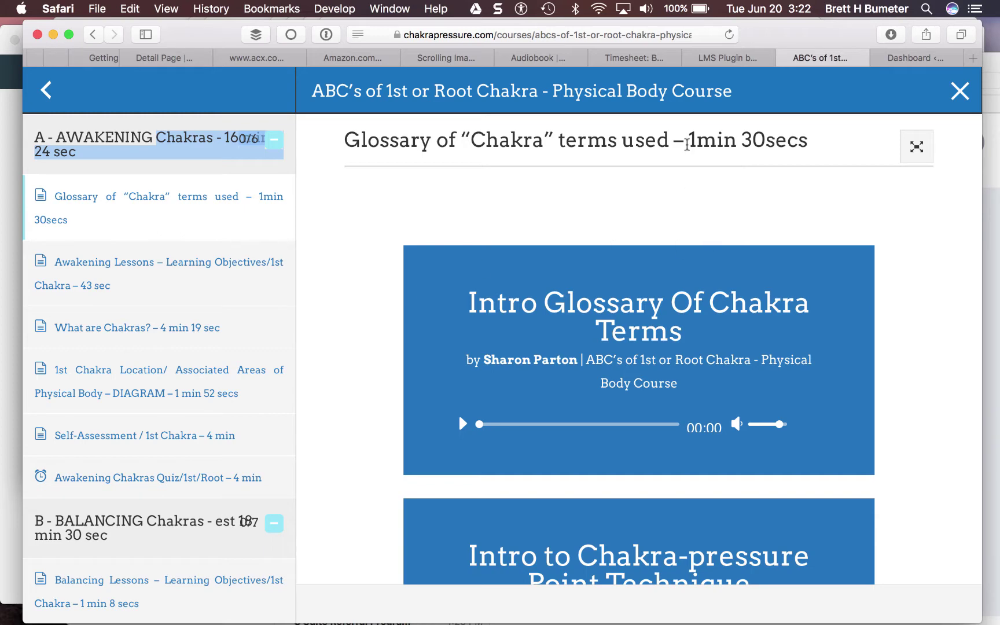
- Go to the LearnDash pricing page and compare the license packages
click(741, 58)
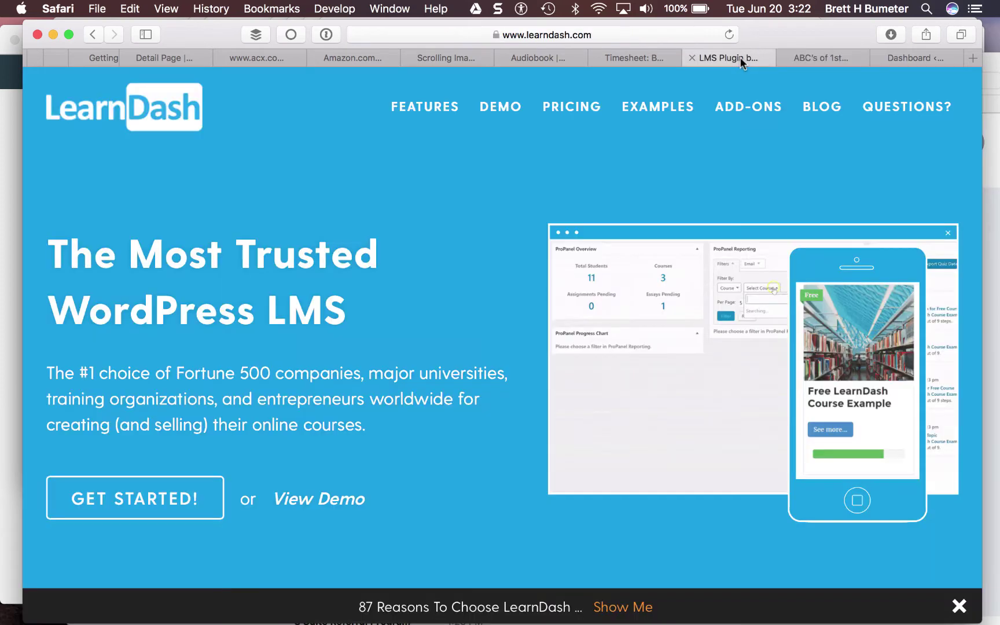
mouse_move(448, 106)
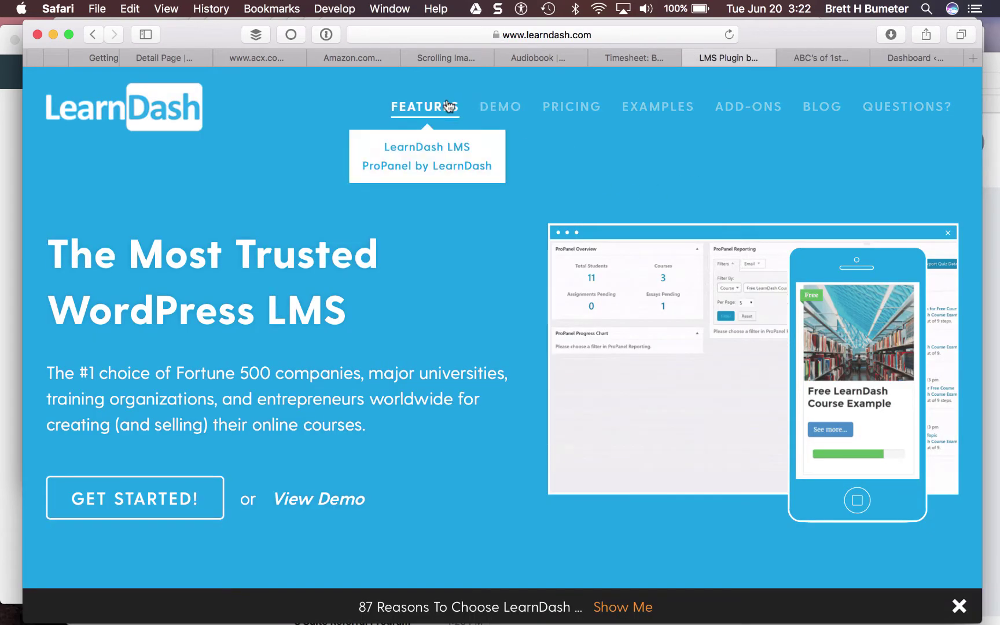
click(569, 106)
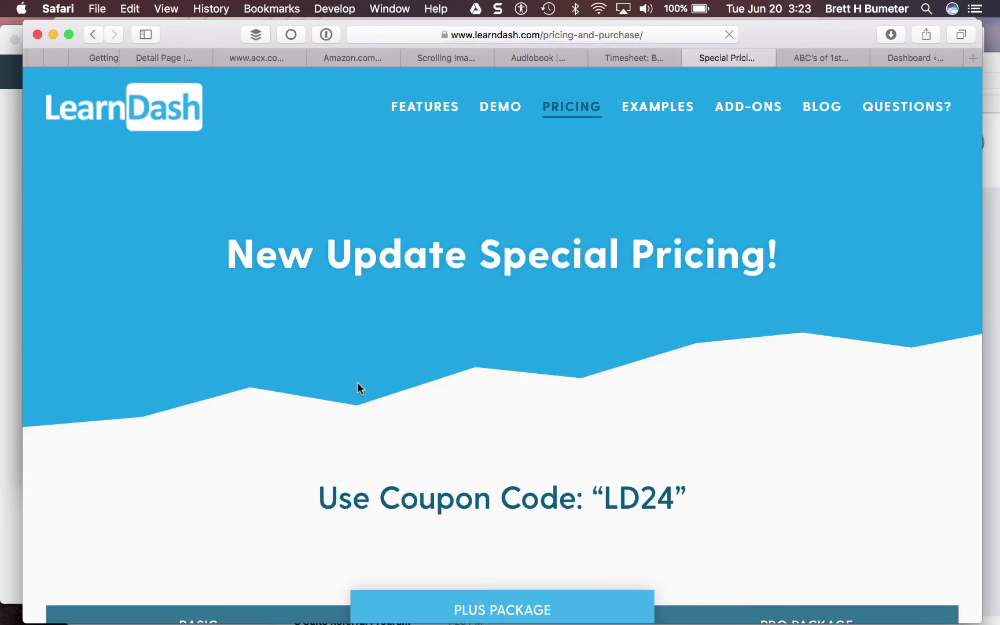
scroll(357, 382, down, 5)
scroll(357, 382, down, 5)
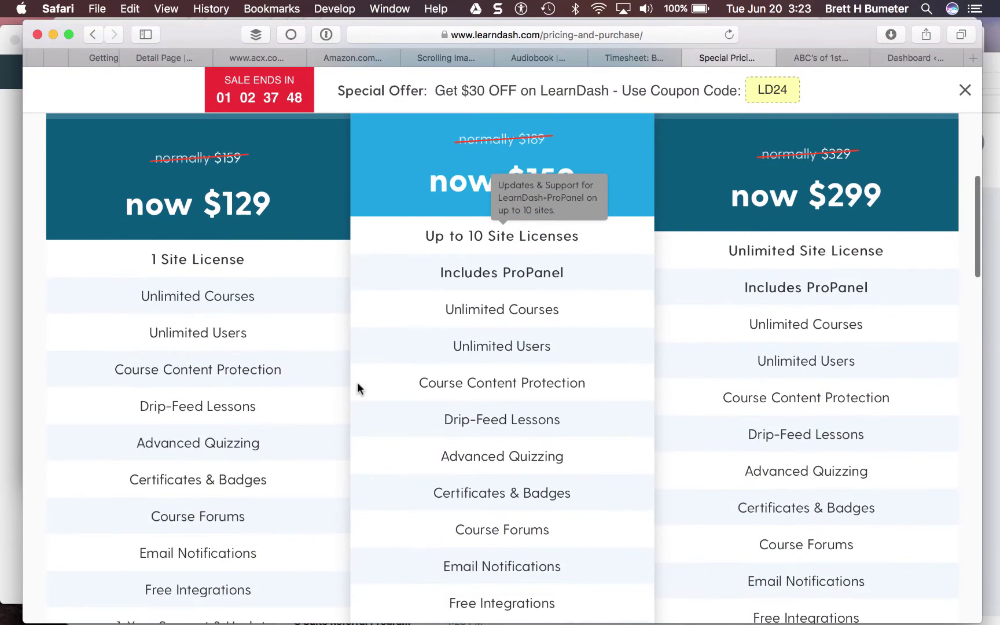
scroll(357, 385, up, 3)
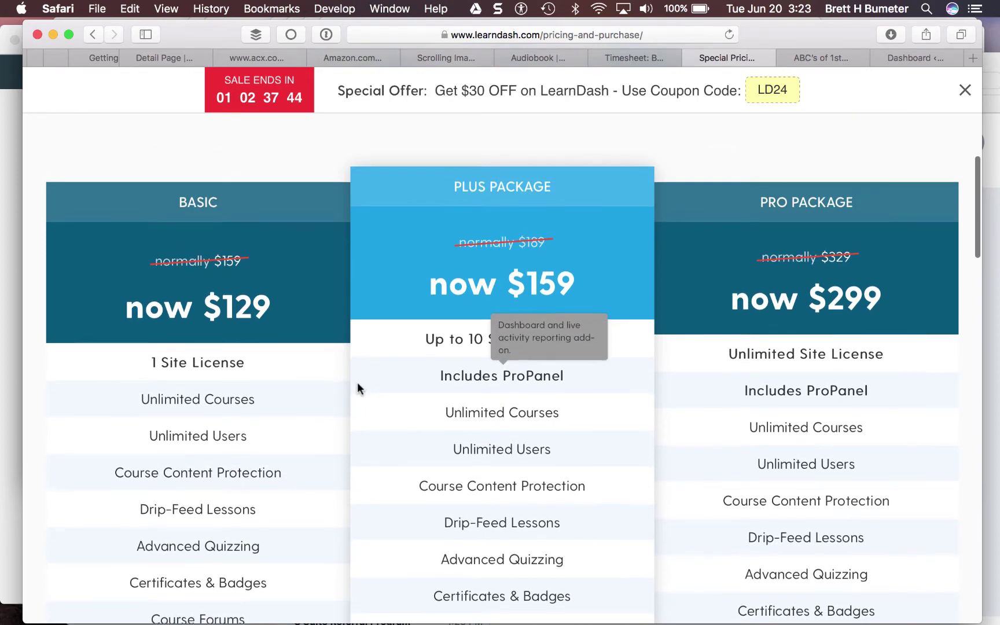
scroll(358, 386, down, 2)
scroll(356, 387, down, 1)
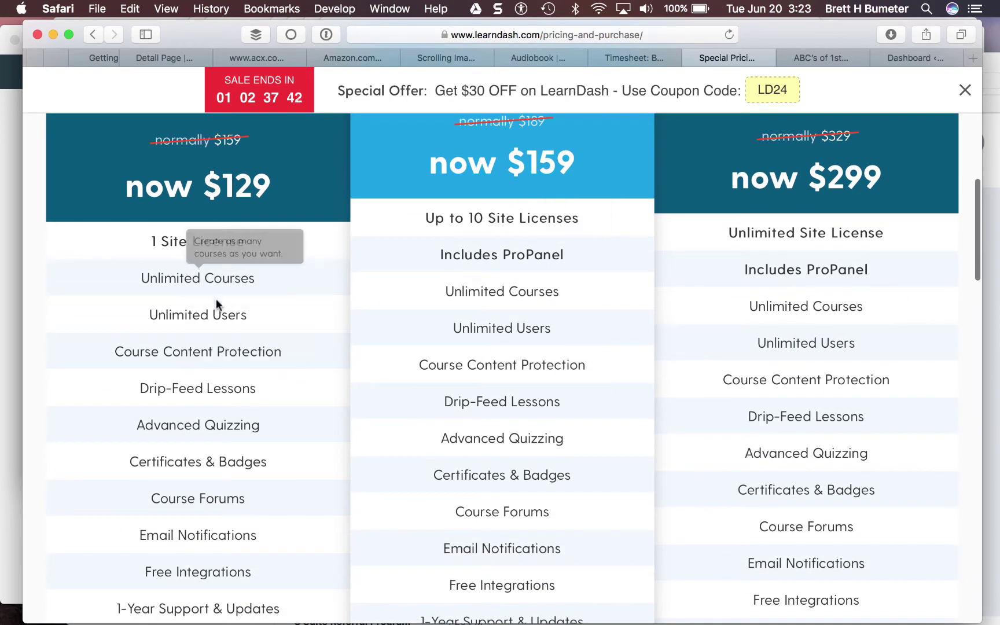
- Note the $30 off coupon offer and pick the $159.00 BASIC license
mouse_move(282, 310)
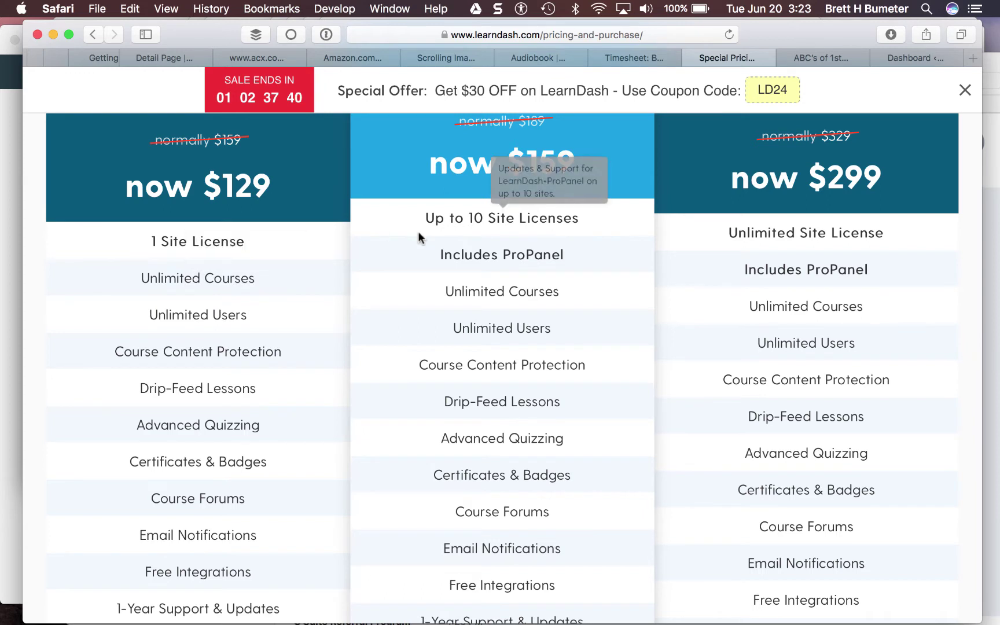
scroll(418, 237, up, 2)
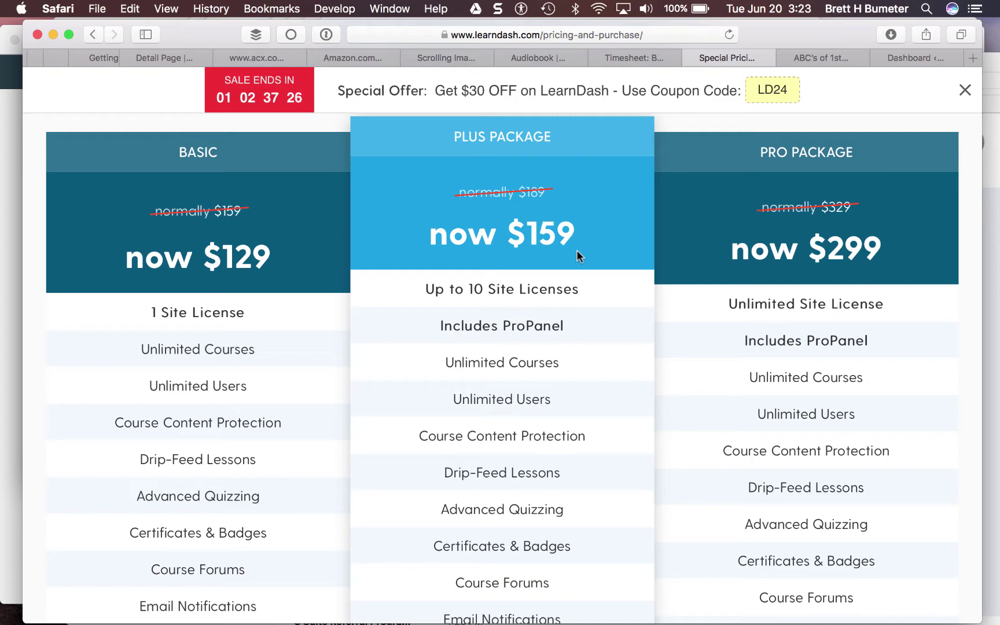
mouse_move(503, 290)
mouse_move(593, 328)
scroll(819, 240, down, 2)
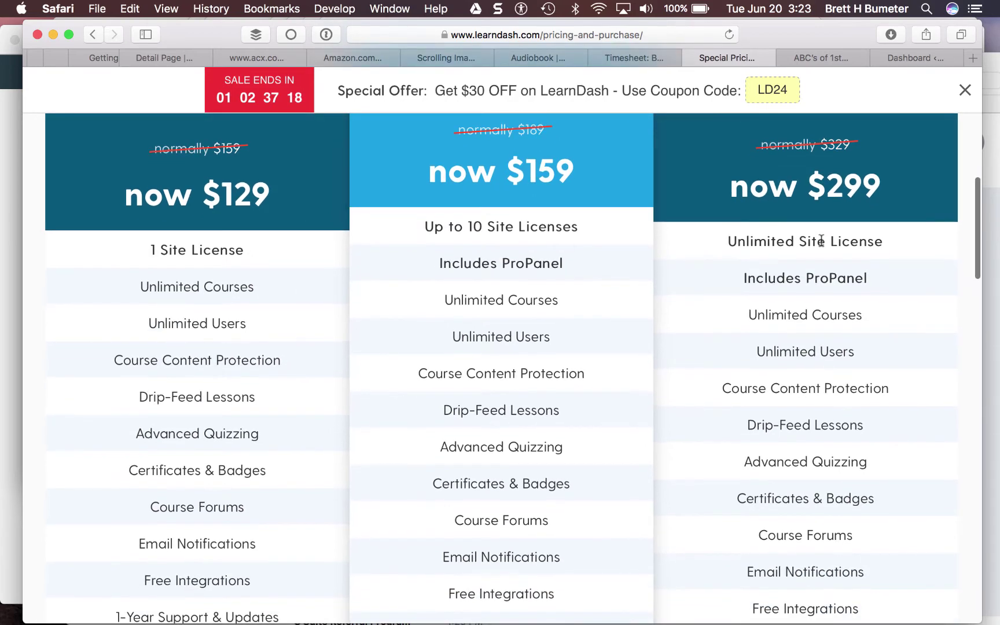
scroll(820, 239, up, 4)
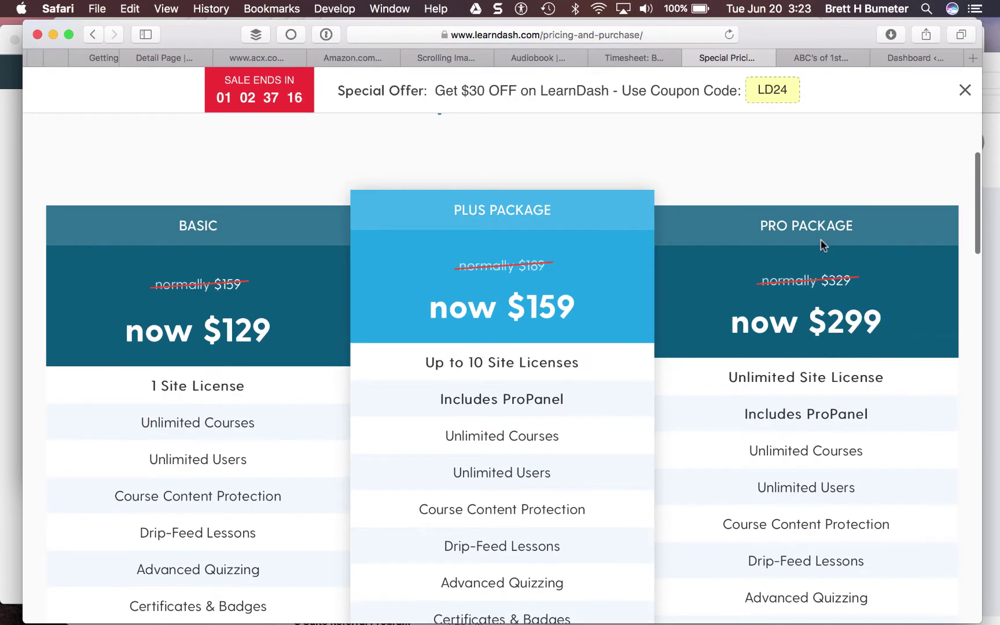
scroll(820, 239, down, 10)
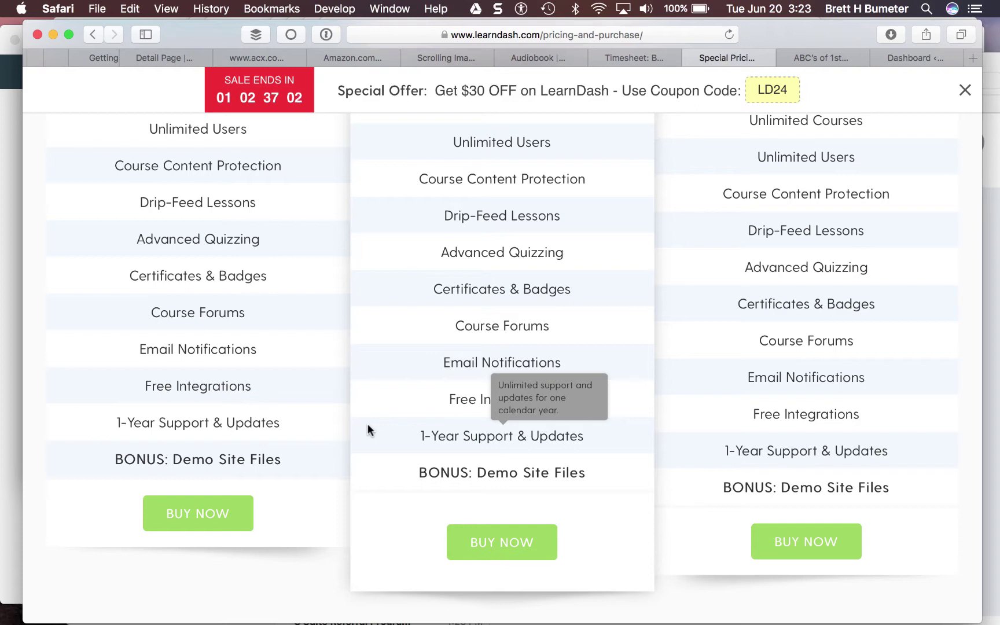
scroll(368, 430, up, 5)
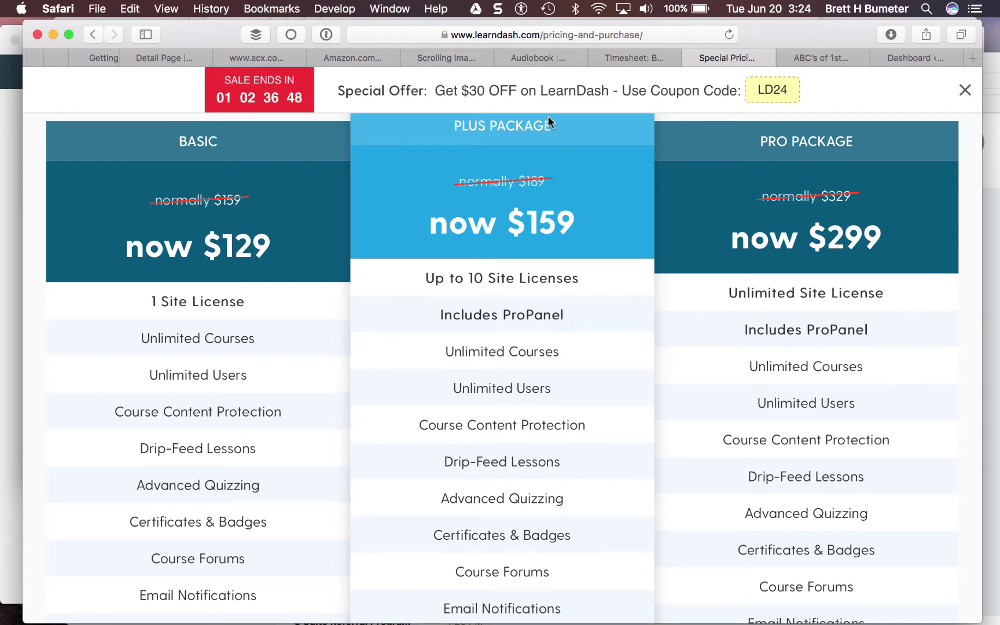
drag(441, 91, 730, 88)
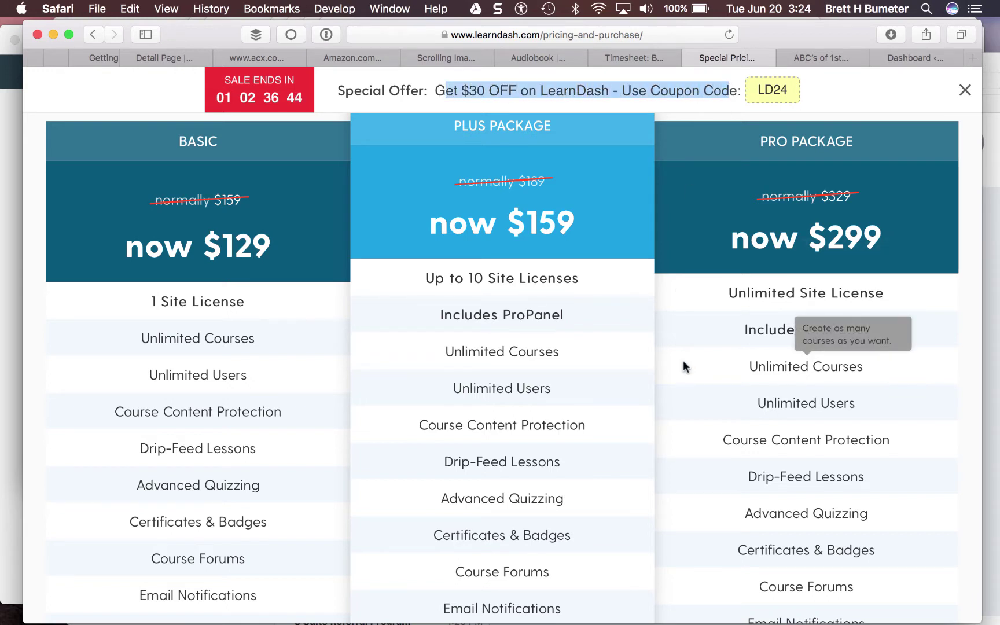
mouse_move(524, 418)
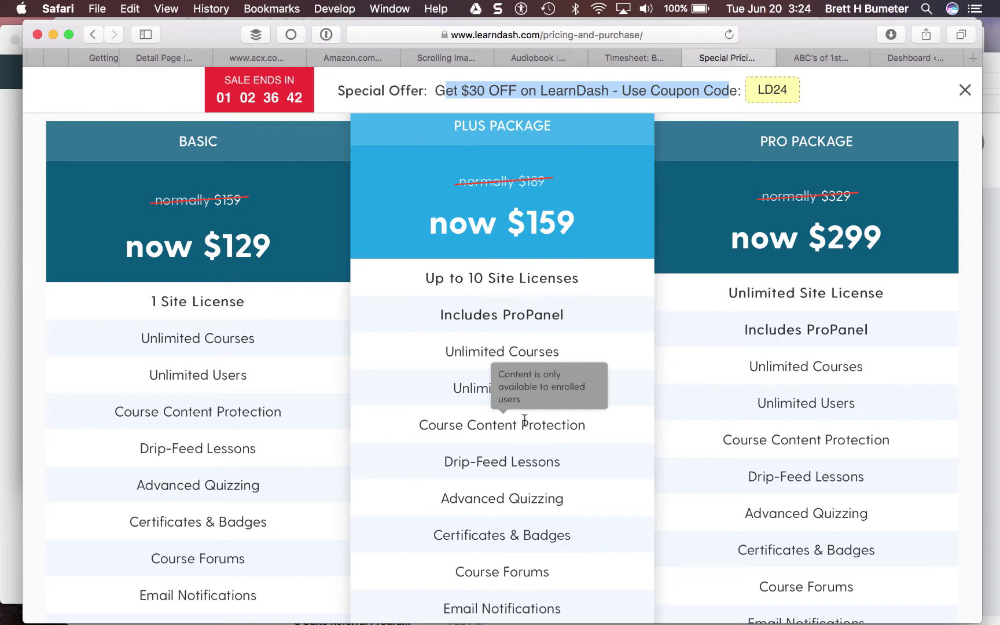
scroll(525, 419, down, 10)
scroll(319, 350, up, 3)
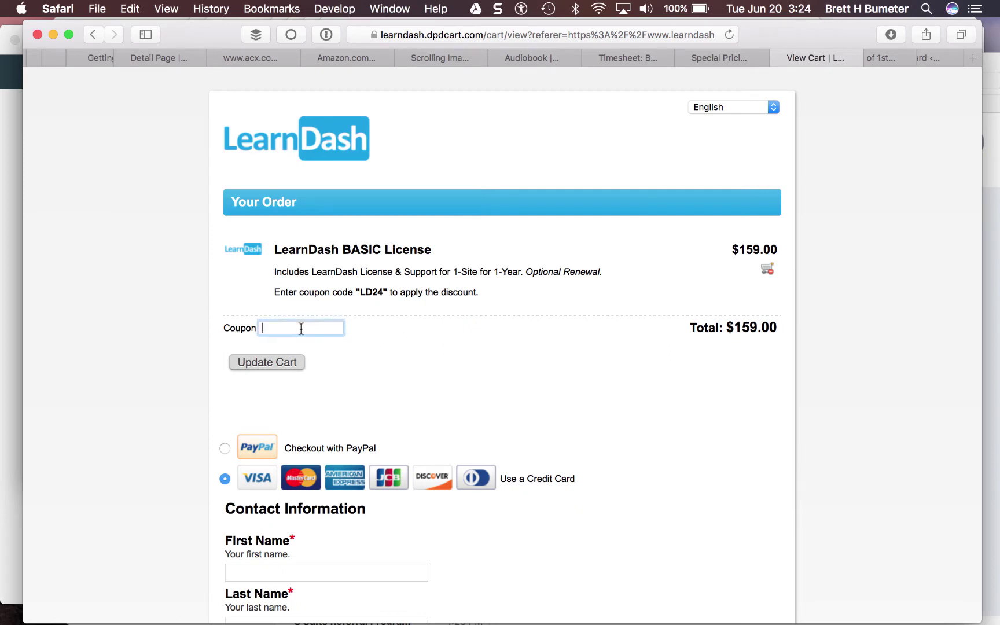
- Apply coupon LD24 to drop the BASIC License to $129.00 and complete the order
text(LD24)
click(265, 360)
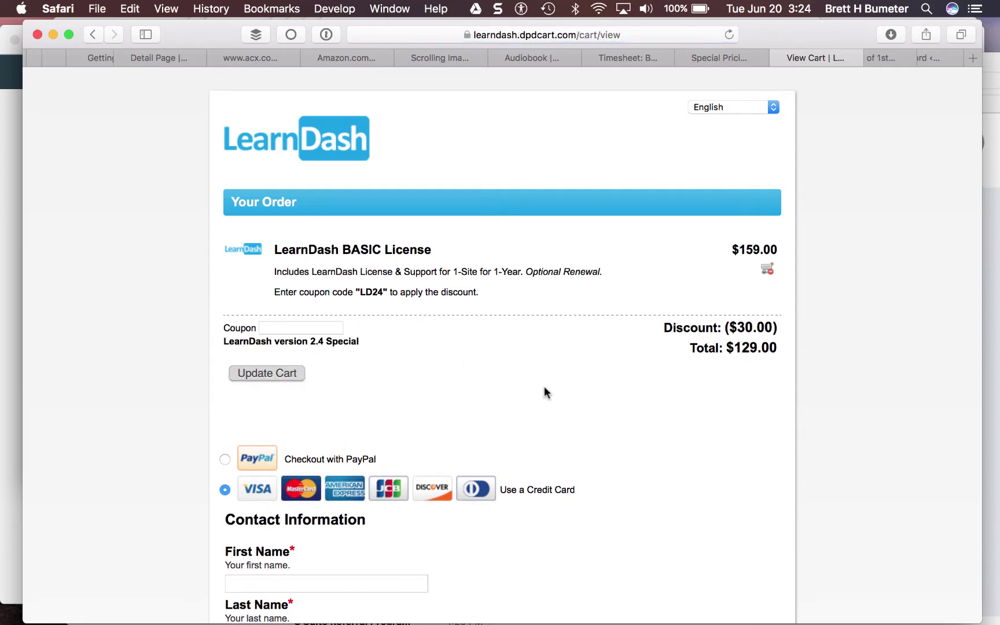
scroll(544, 387, down, 5)
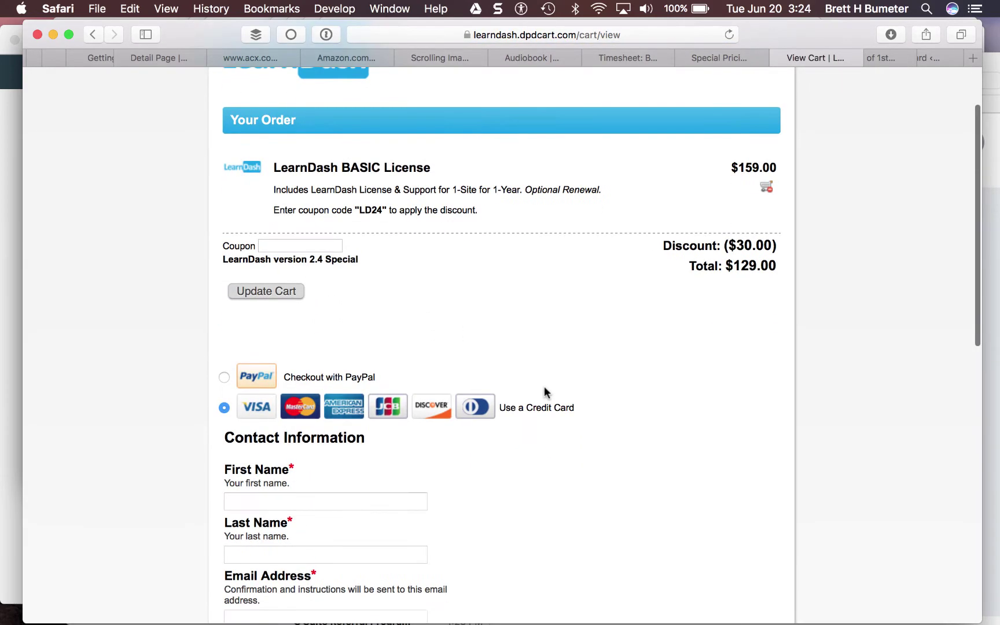
scroll(544, 392, down, 2)
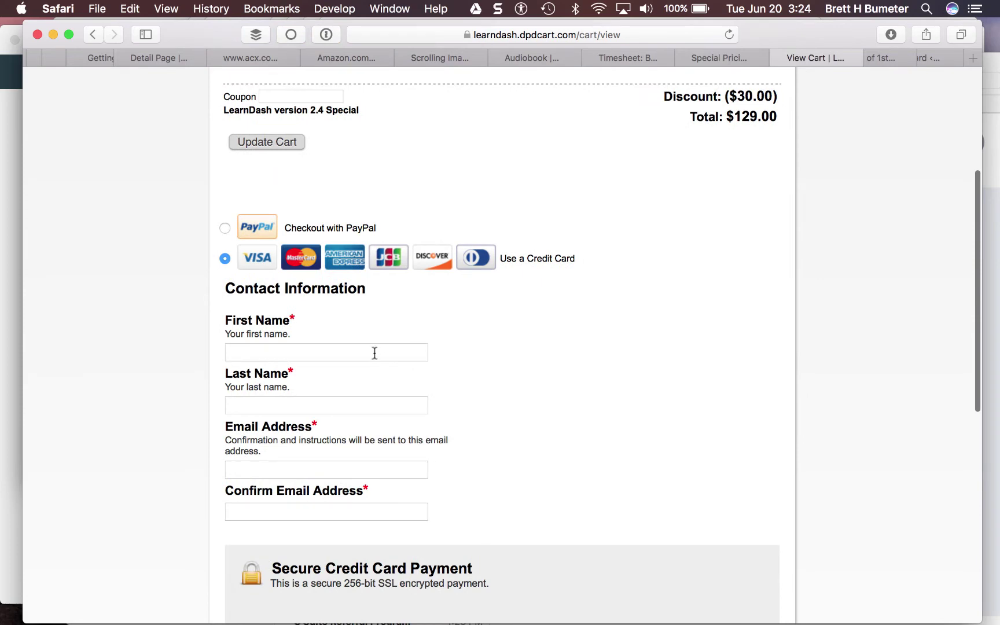
scroll(374, 352, up, 3)
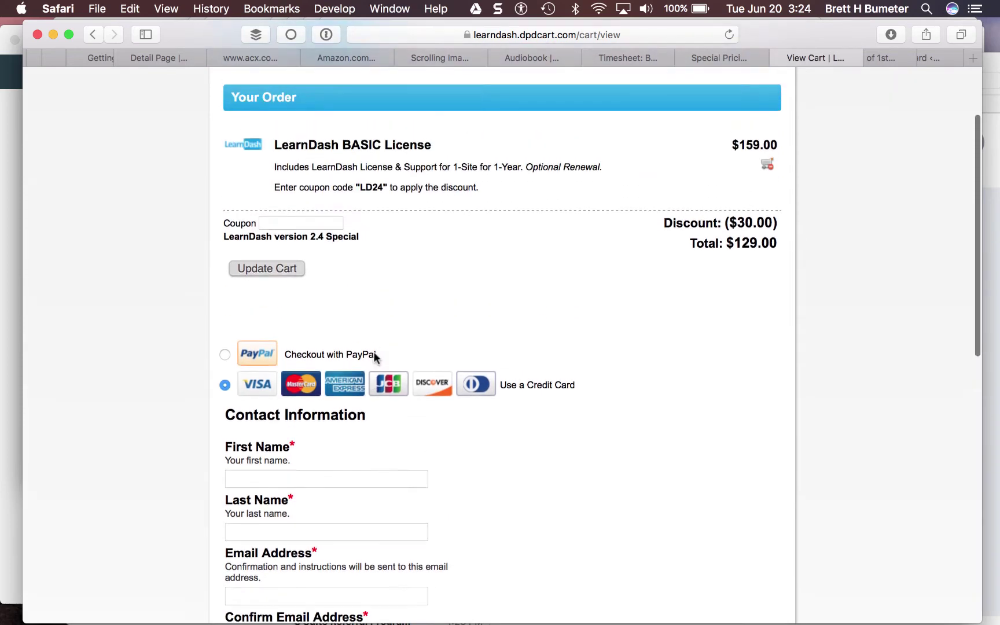
mouse_move(457, 613)
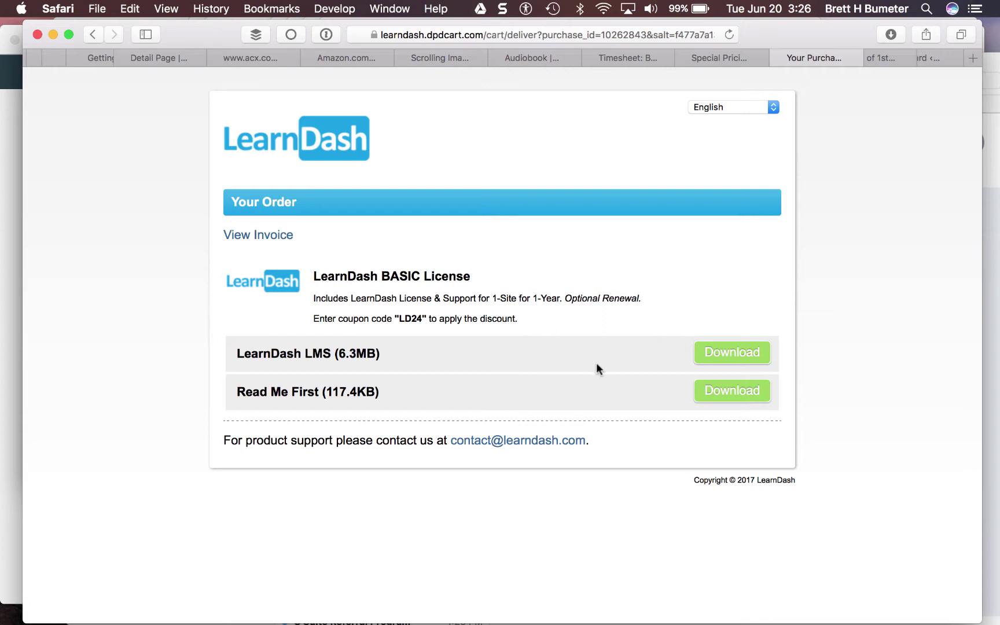
- Download the LearnDash LMS zip (6.3MB) and the Read Me First file (117.4KB)
click(723, 355)
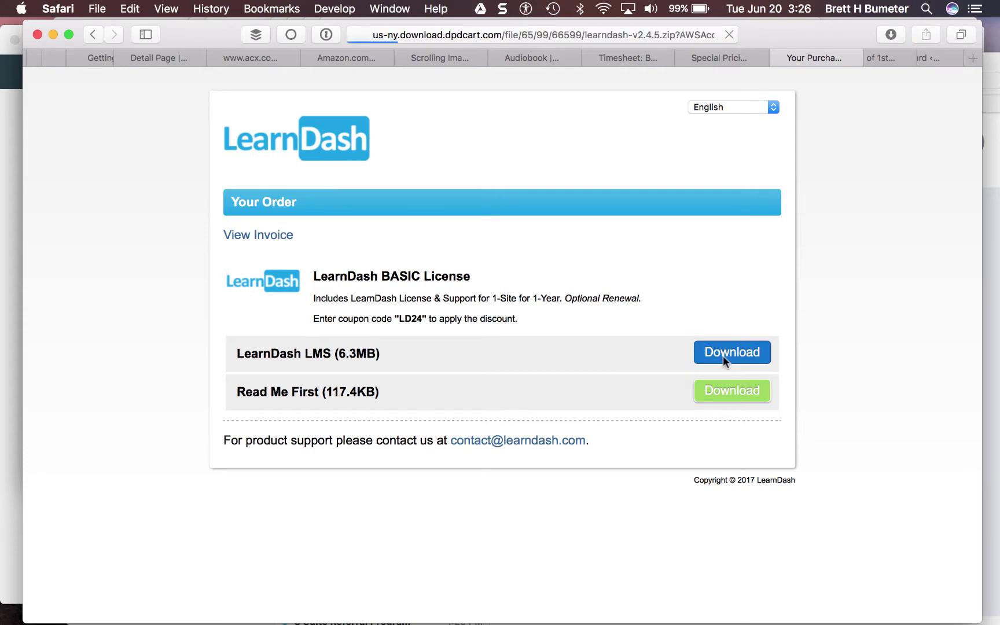
click(722, 395)
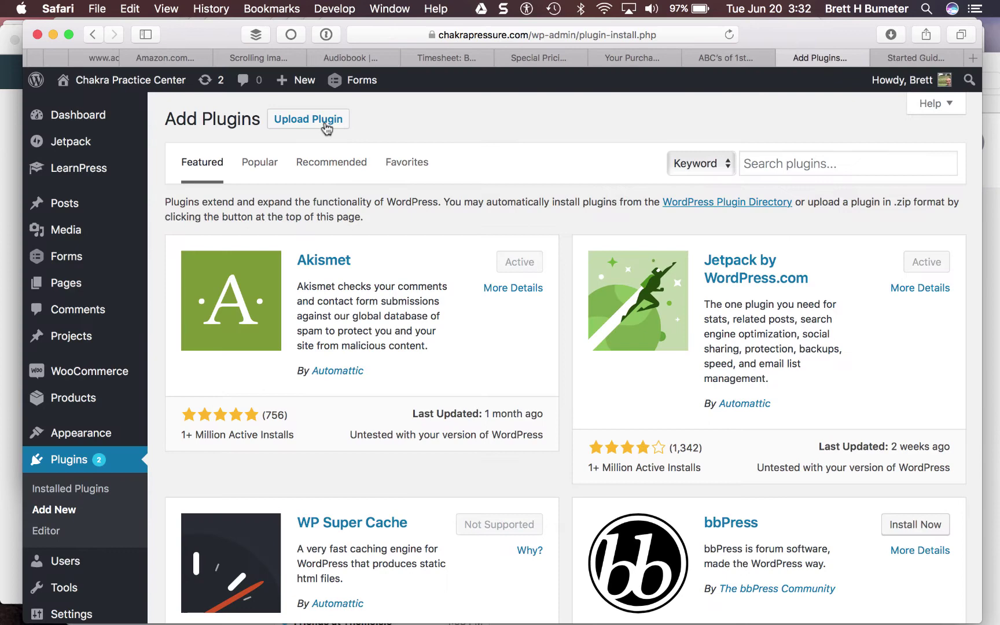
- Upload learndash-v2.4.5.zip from Downloads as a new plugin and install it
click(325, 120)
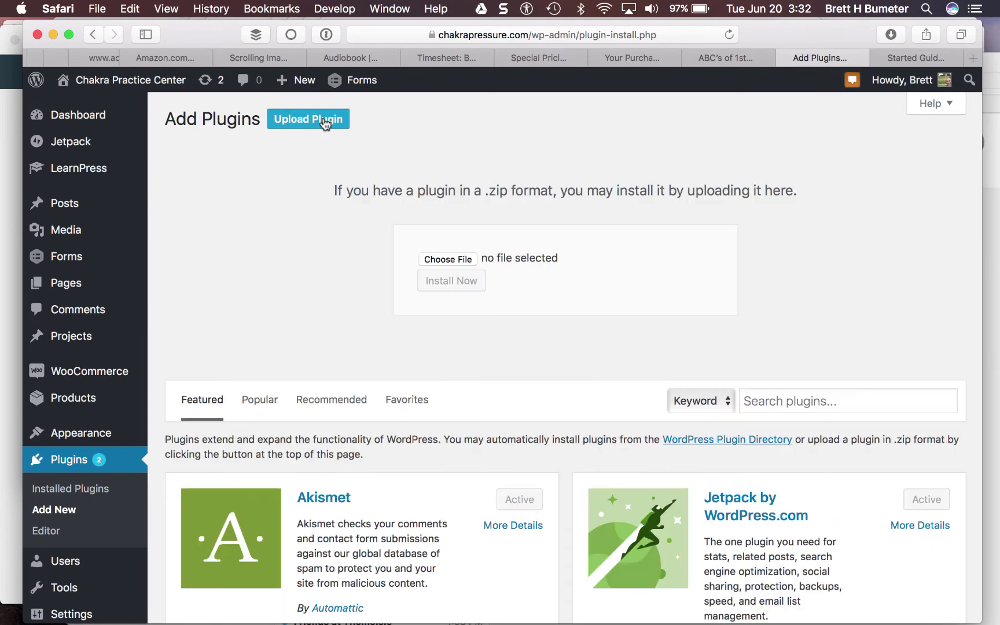
click(439, 260)
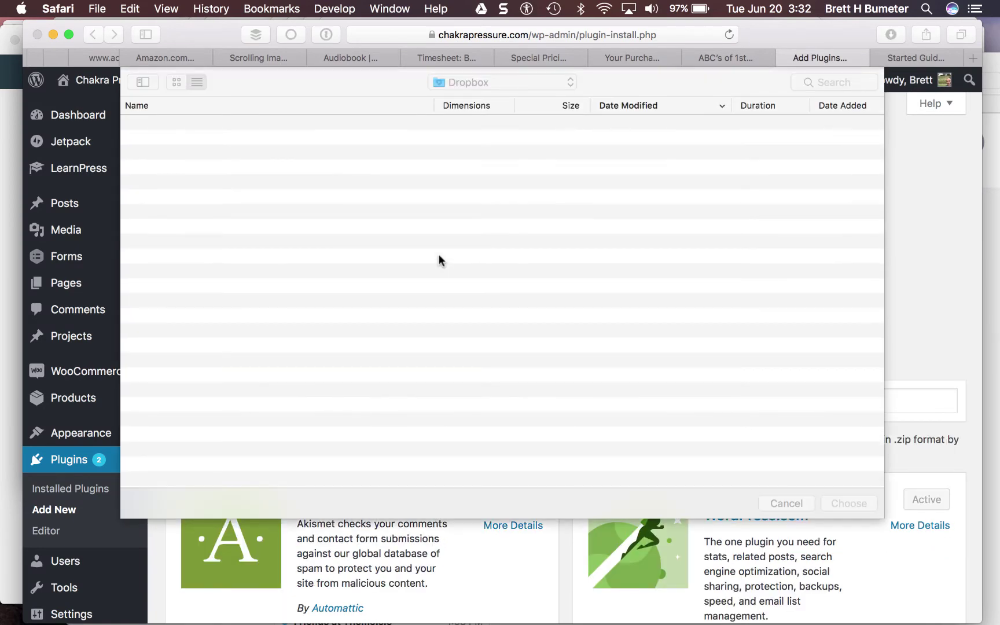
click(536, 83)
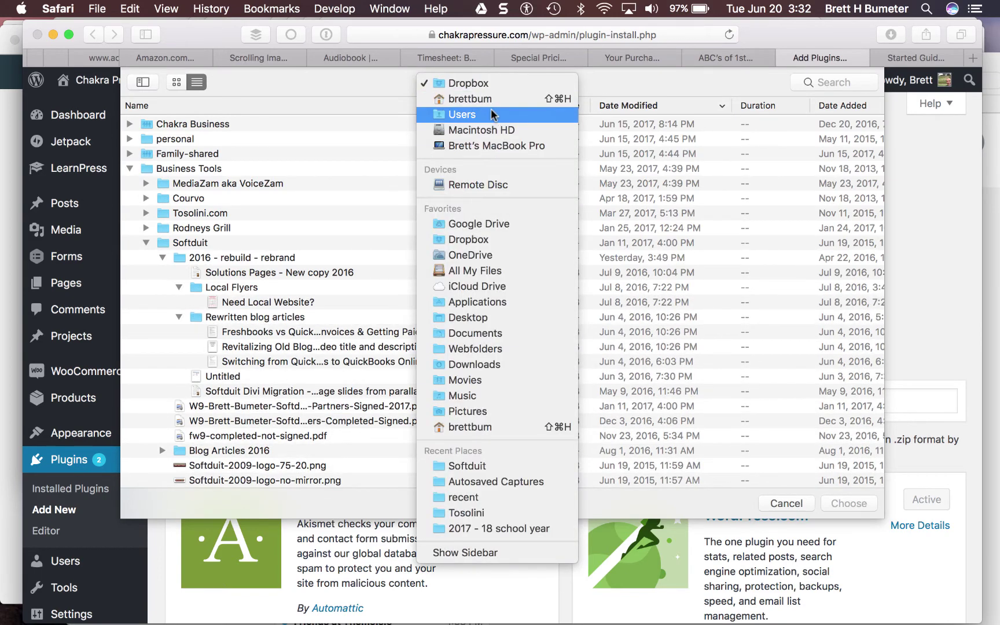
click(497, 365)
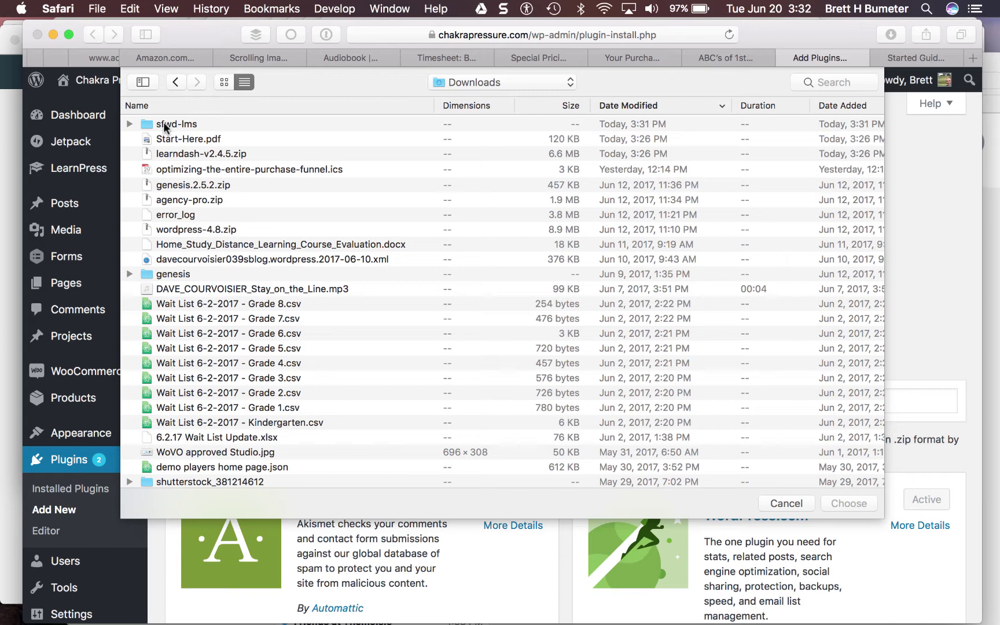
click(171, 155)
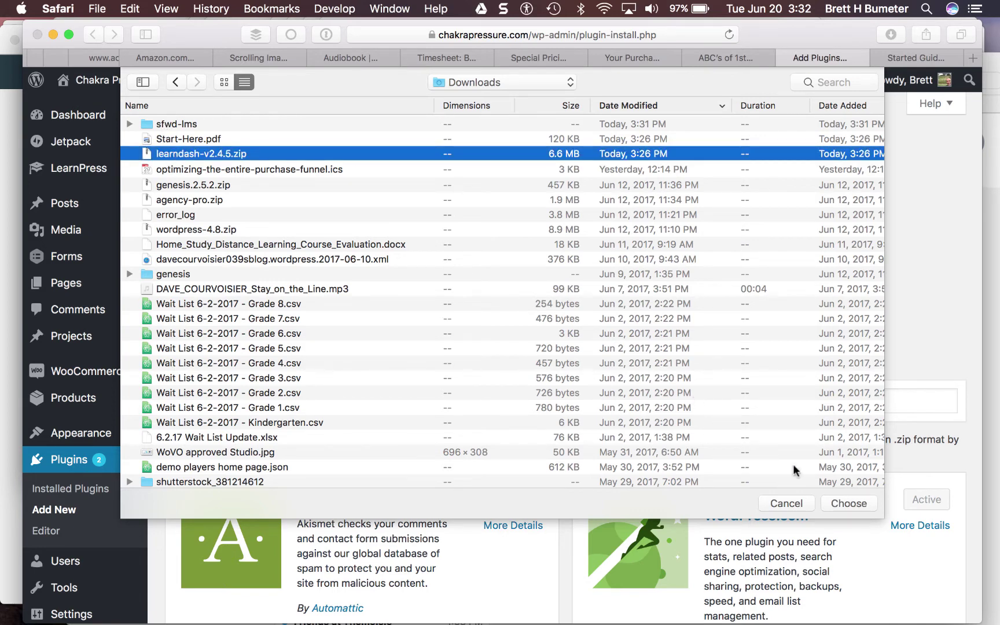
click(847, 501)
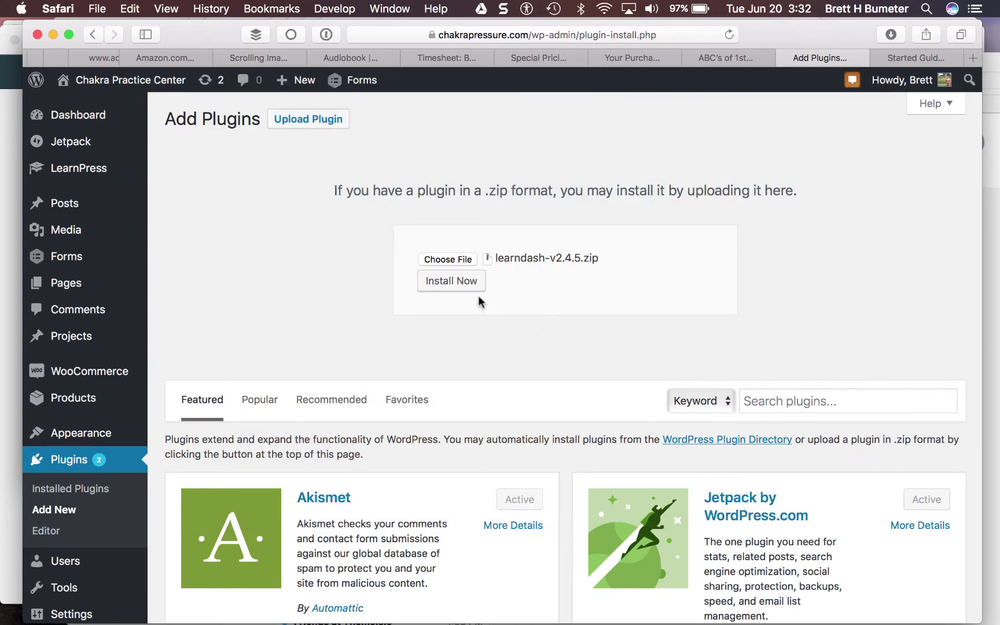
click(437, 286)
- Read the Getting Started Guide's steps for installing LearnDash and activating its license
click(915, 56)
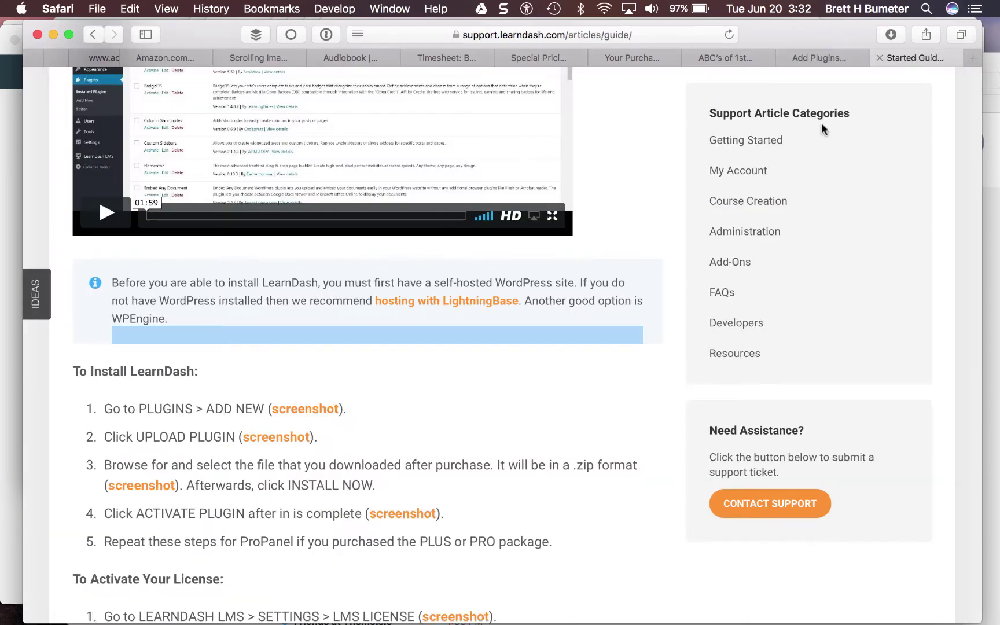
scroll(466, 416, up, 15)
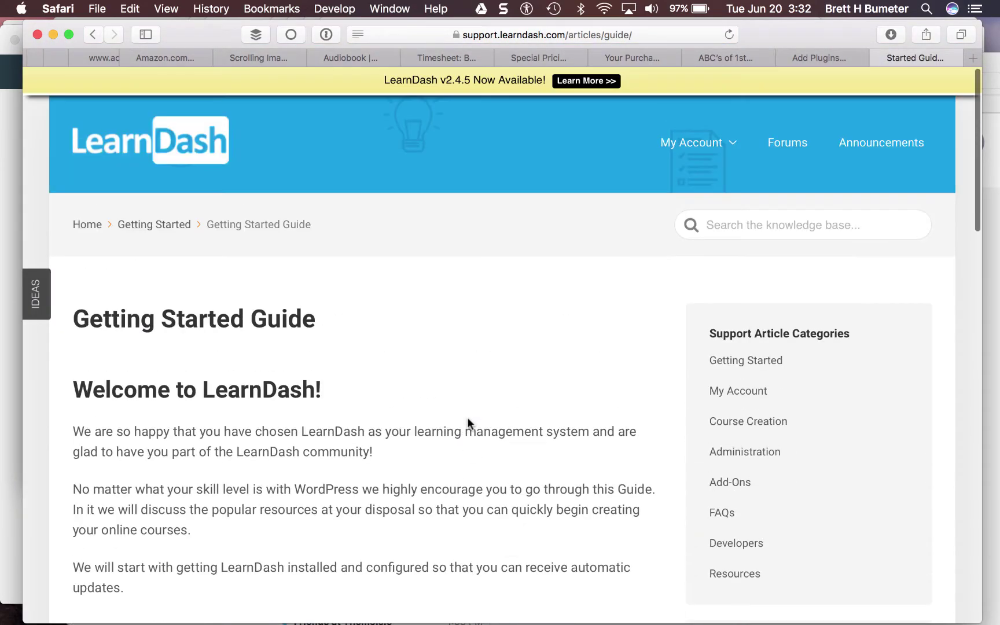
scroll(467, 416, down, 15)
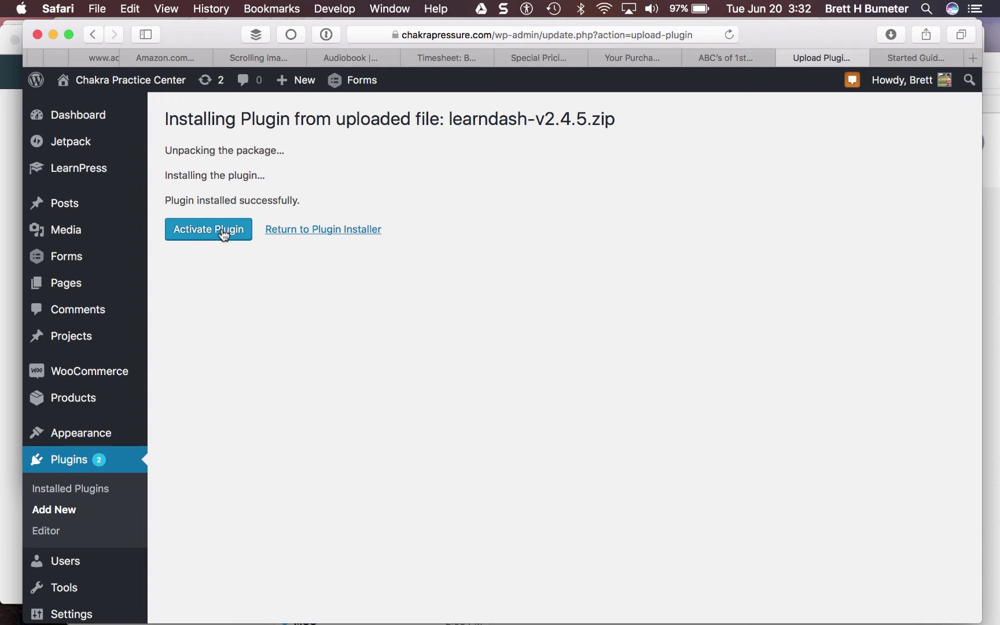
- Activate the LearnDash plugin and check the activation notice on the Plugins list
click(223, 232)
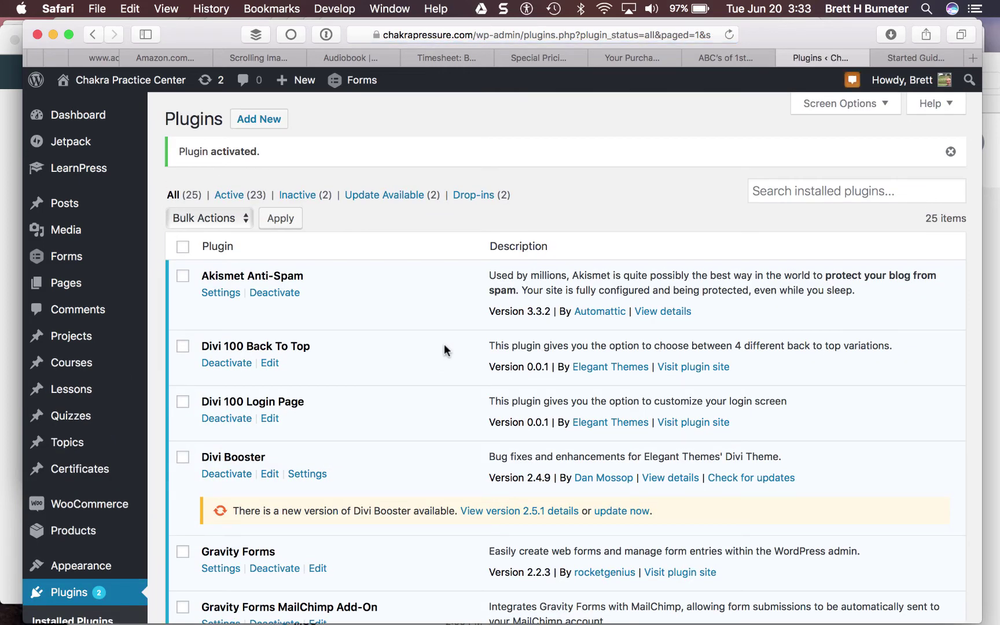
scroll(443, 344, down, 3)
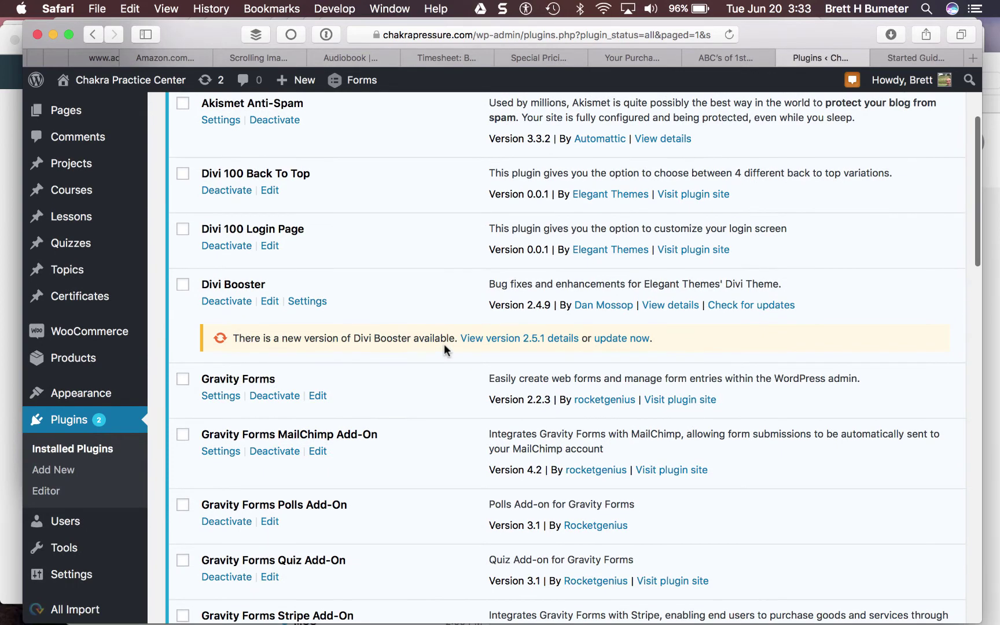
scroll(443, 344, up, 3)
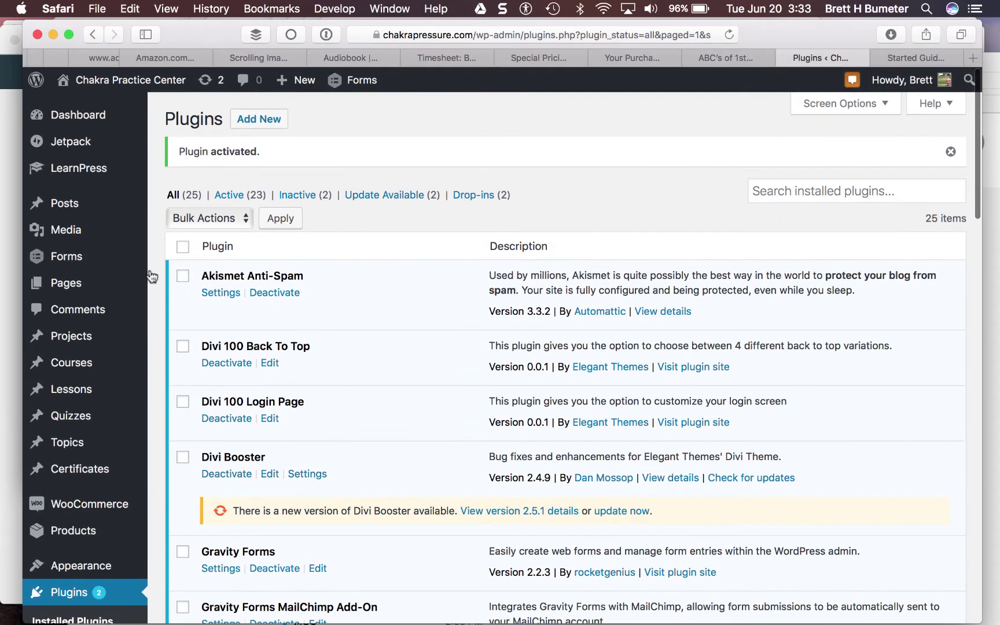
scroll(105, 399, down, 1)
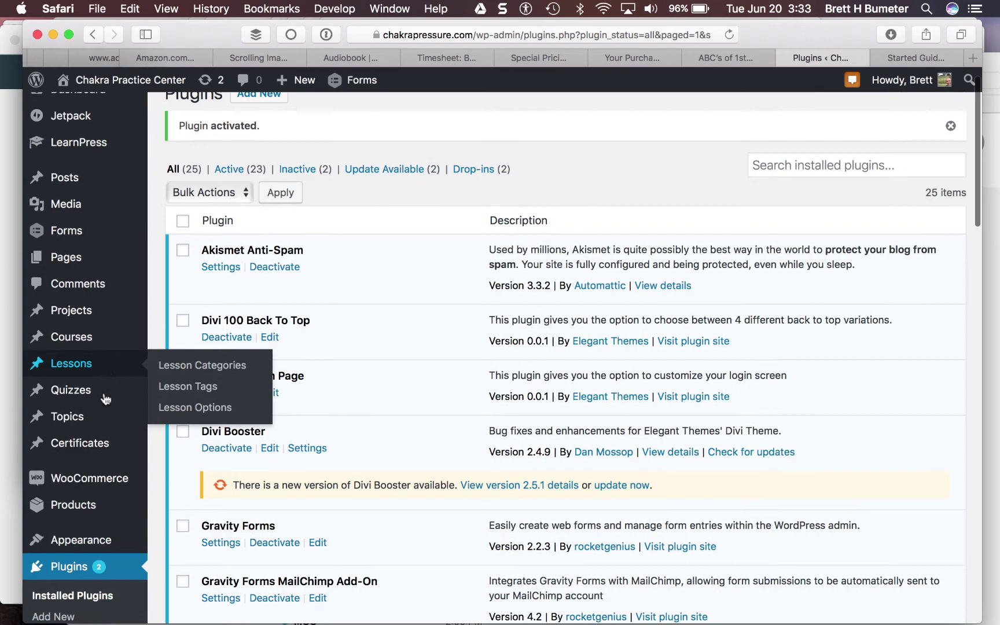
scroll(106, 399, down, 5)
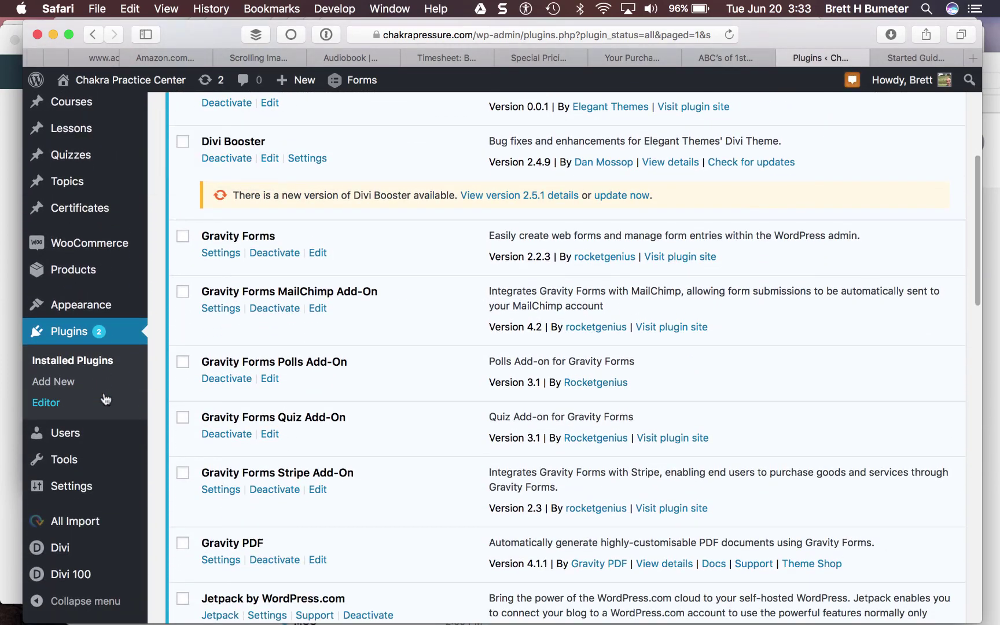
mouse_move(110, 495)
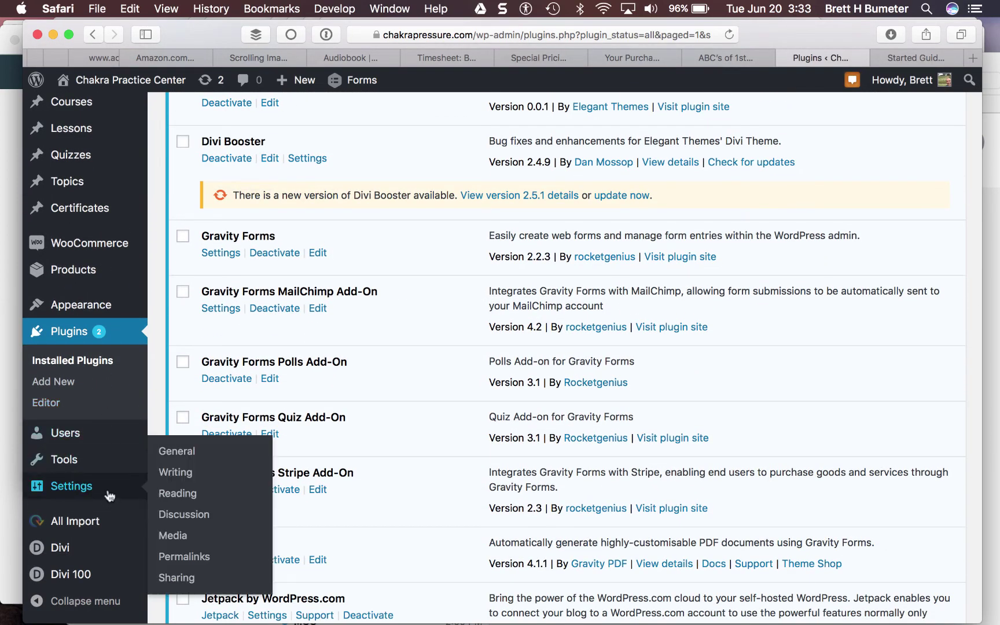
scroll(359, 435, down, 12)
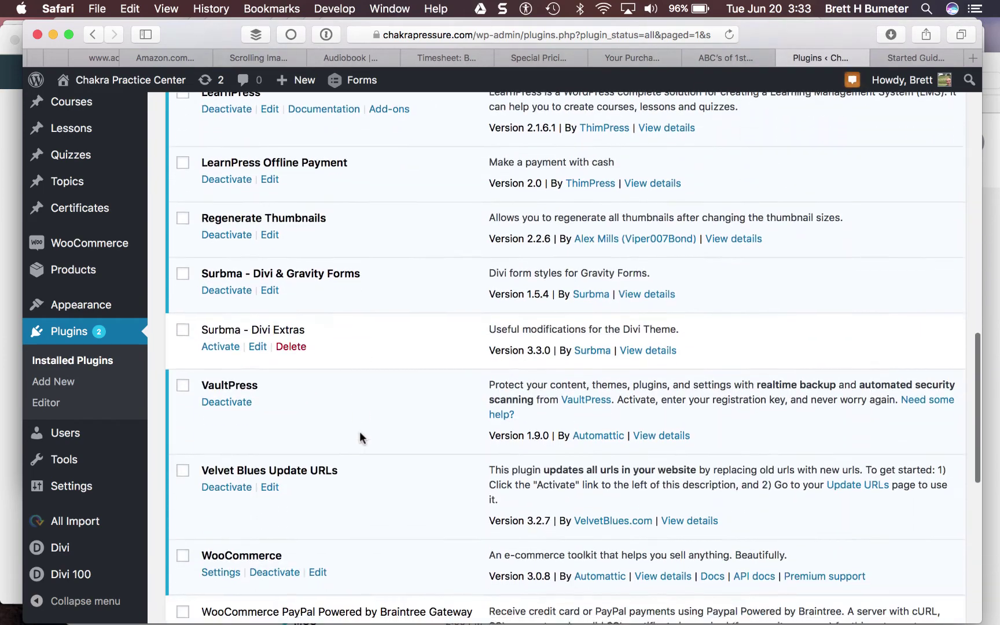
scroll(359, 435, up, 5)
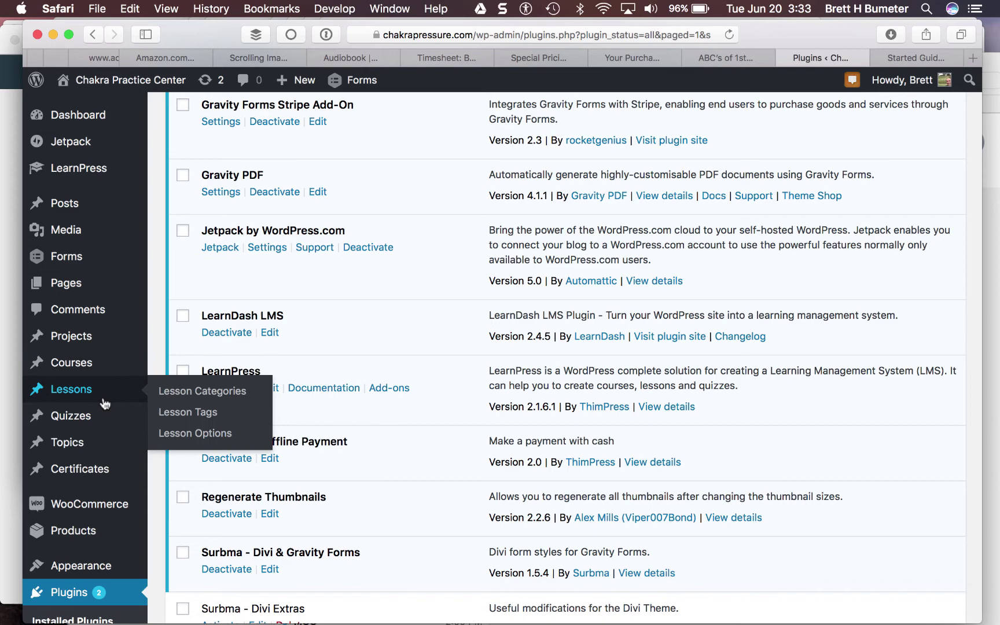
scroll(104, 426, down, 3)
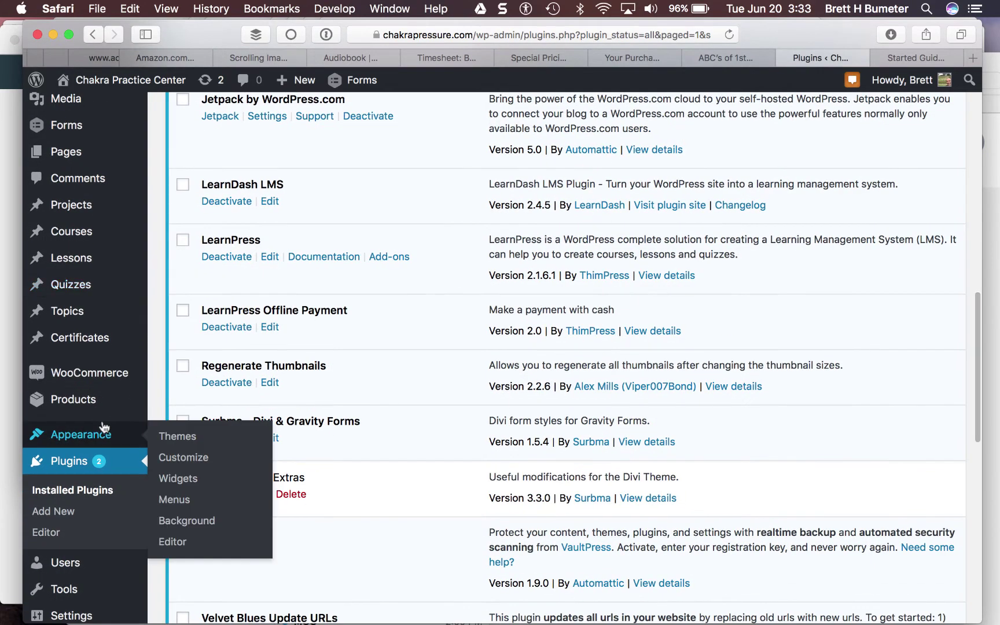
mouse_move(109, 434)
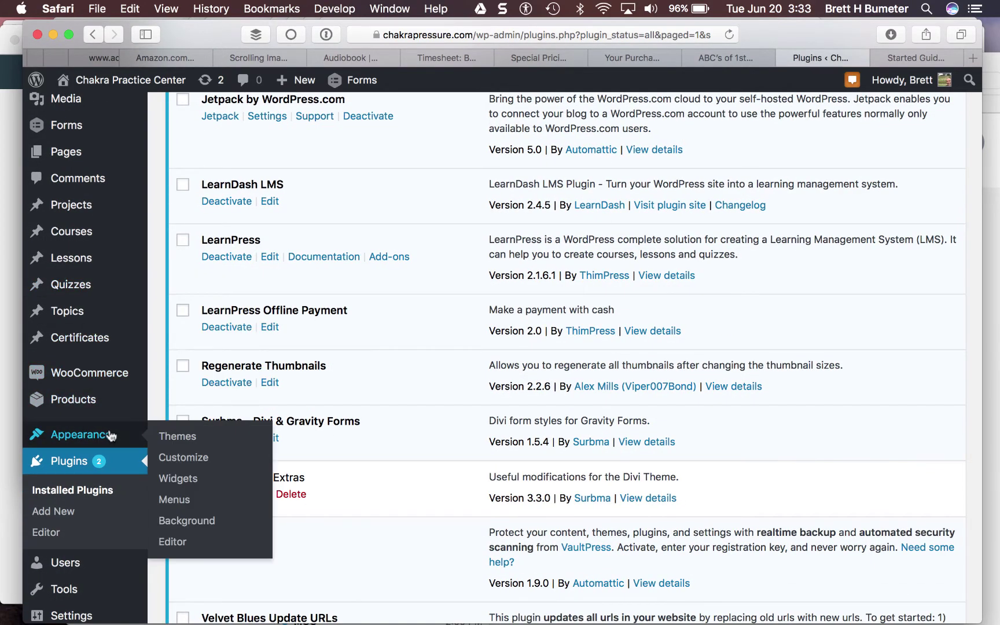
scroll(111, 435, down, 1)
scroll(110, 434, down, 3)
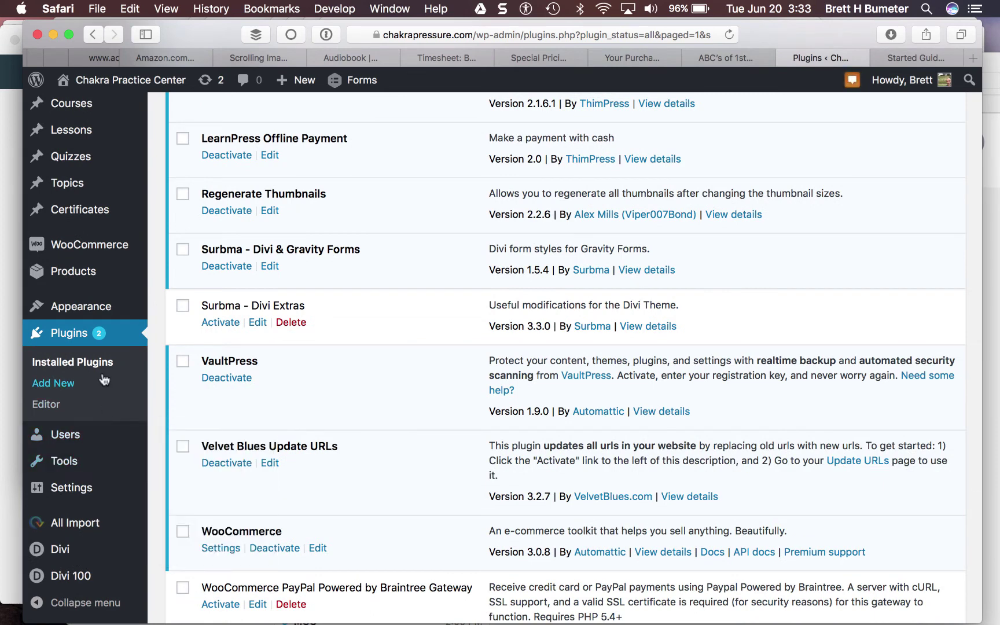
mouse_move(104, 533)
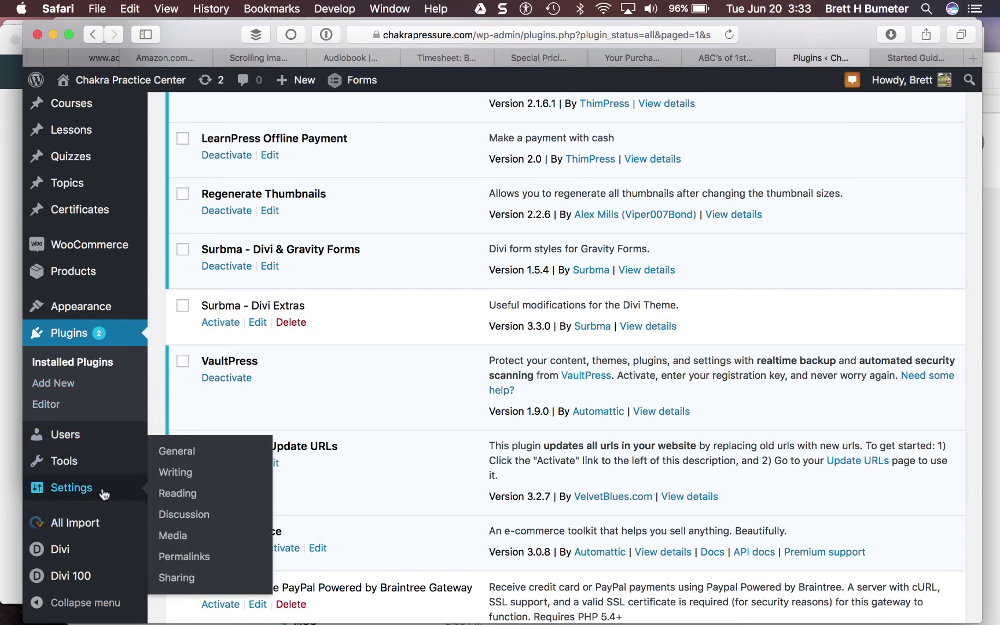
click(898, 55)
scroll(418, 431, down, 3)
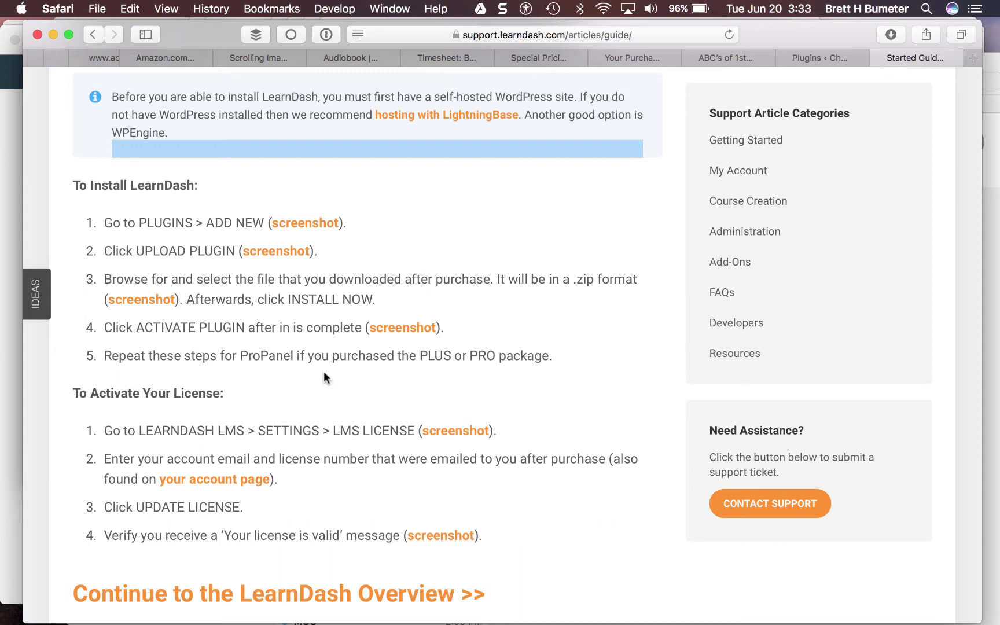
scroll(286, 426, down, 3)
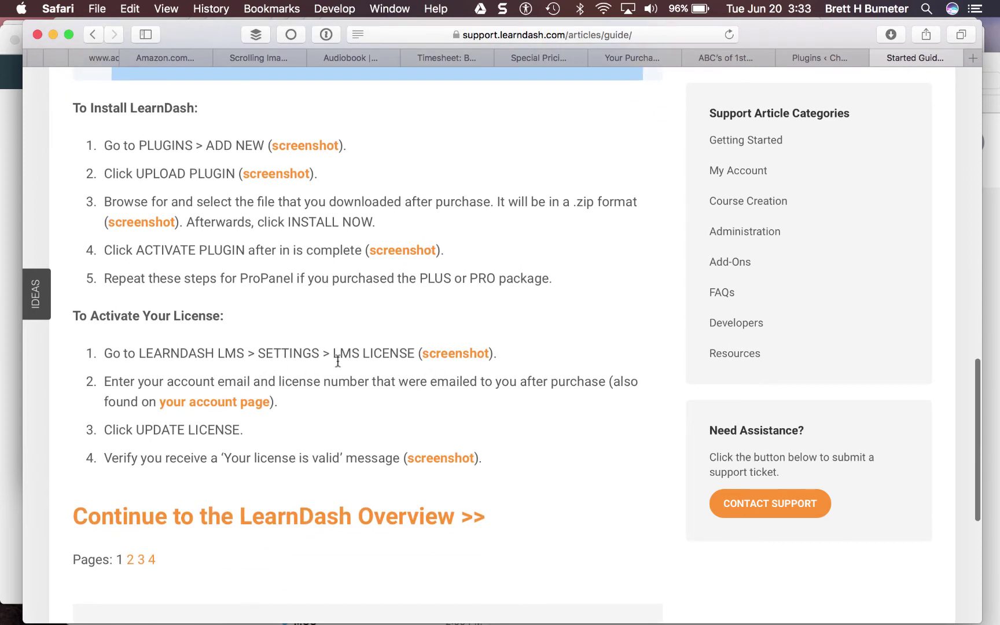
click(822, 56)
- Go to the Dashboard and locate the LearnDash LMS section in the admin sidebar
scroll(174, 259, up, 15)
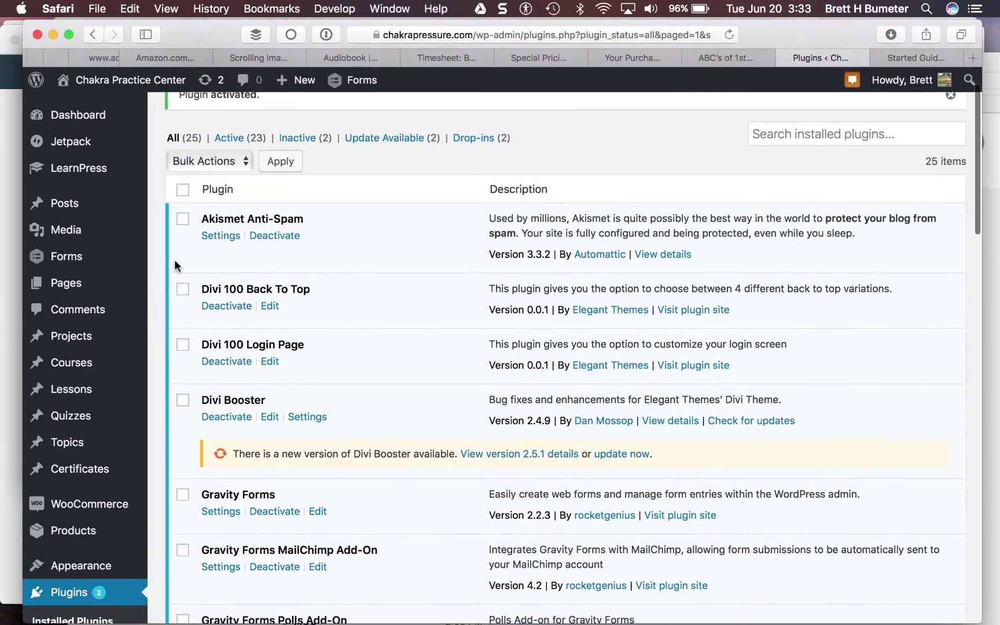
mouse_move(137, 263)
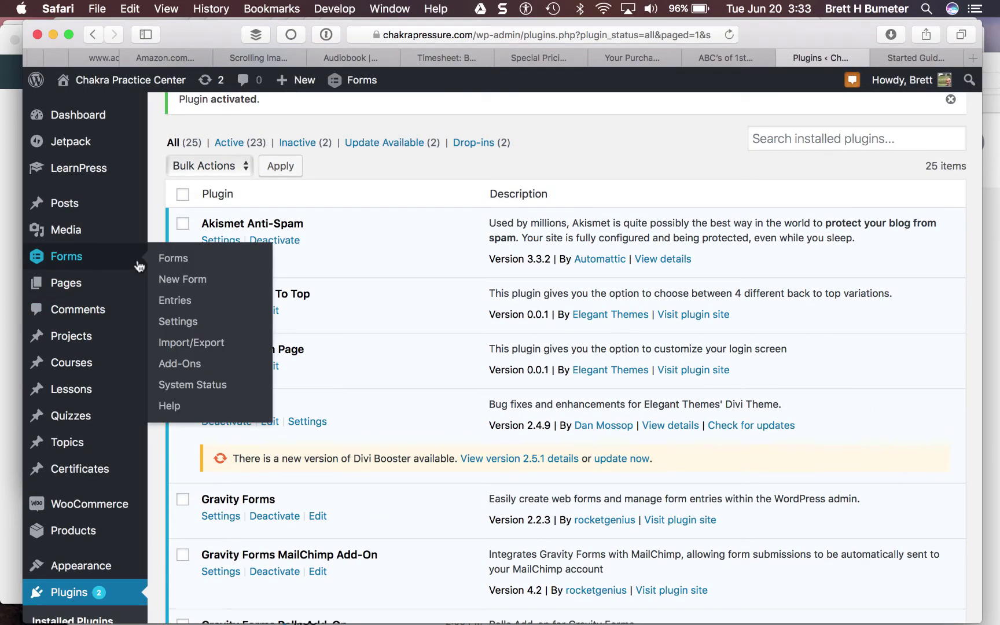
scroll(138, 265, down, 10)
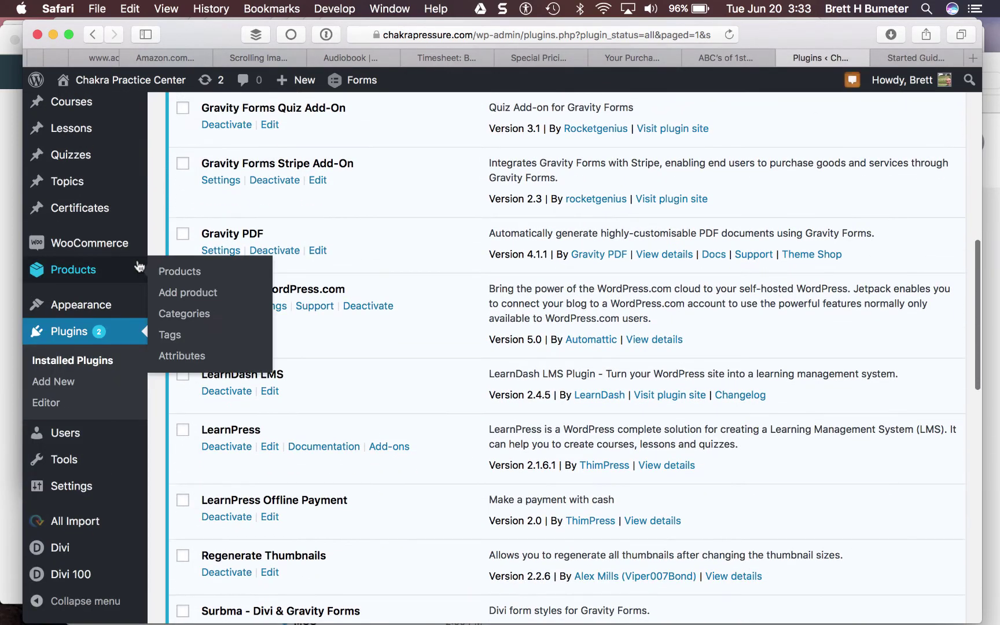
scroll(138, 266, up, 12)
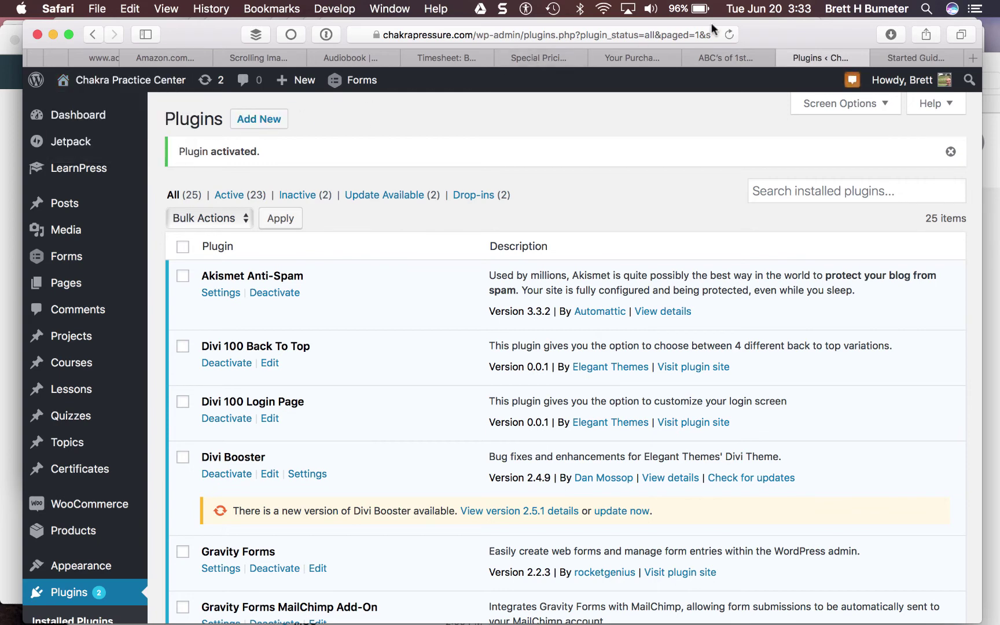
click(87, 116)
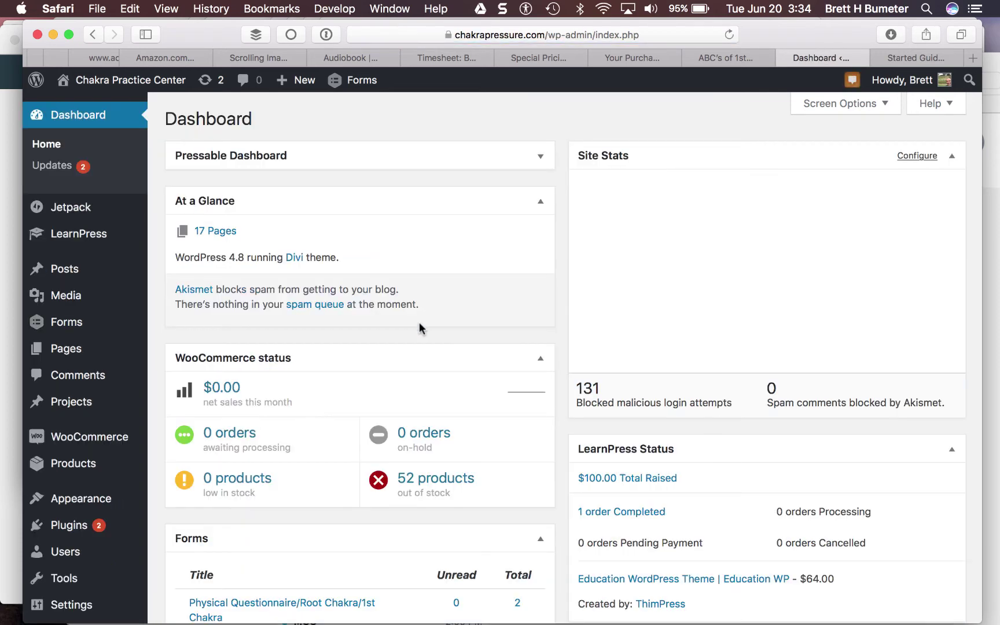
mouse_move(98, 292)
scroll(98, 296, down, 2)
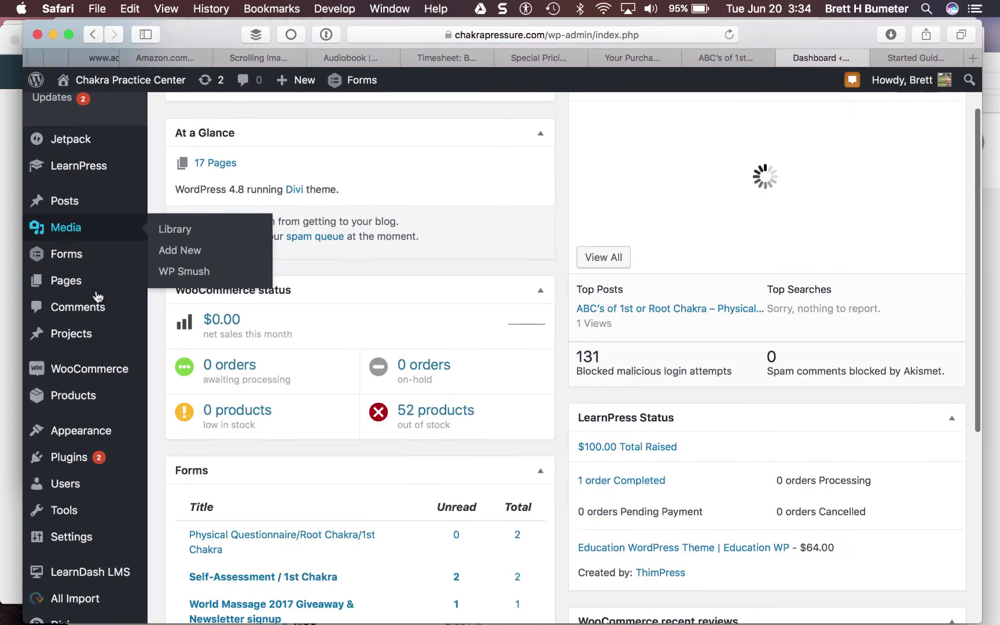
scroll(98, 296, down, 5)
mouse_move(120, 503)
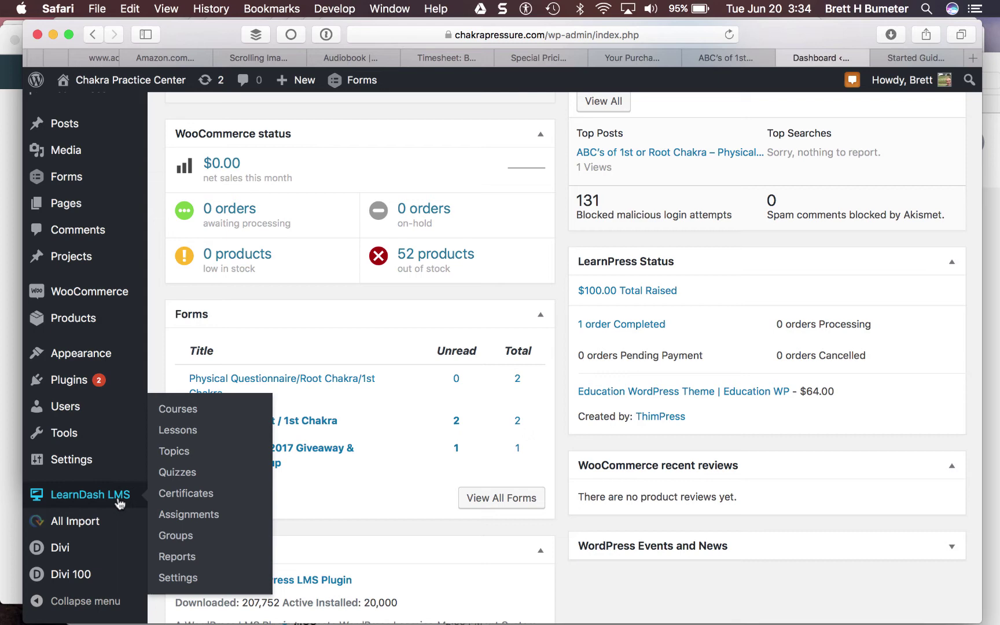
- Open LearnDash LMS Settings, check the LMS License tab's Email field, and return to General
click(206, 580)
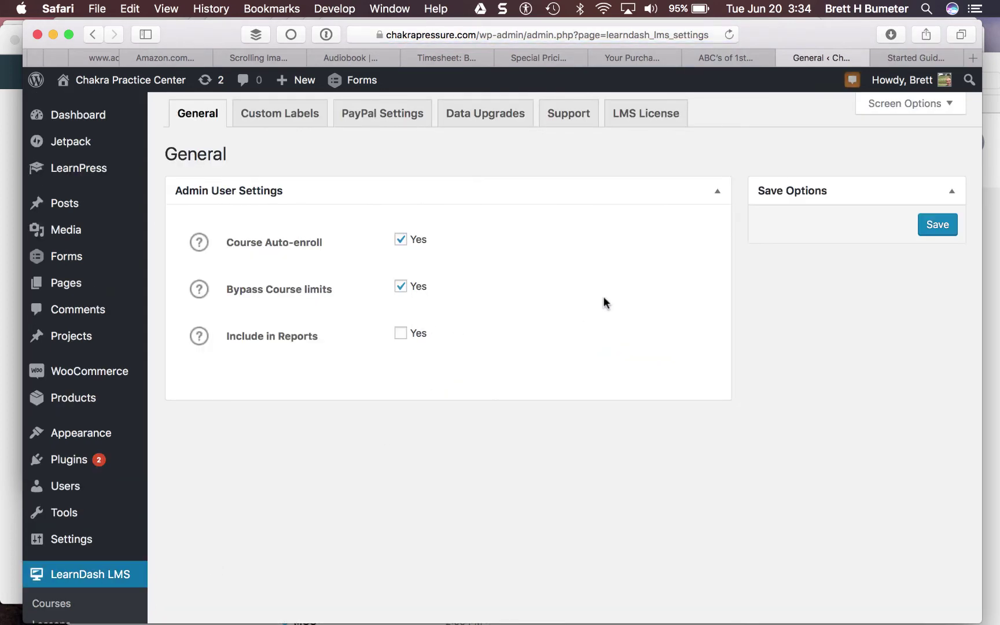
click(651, 114)
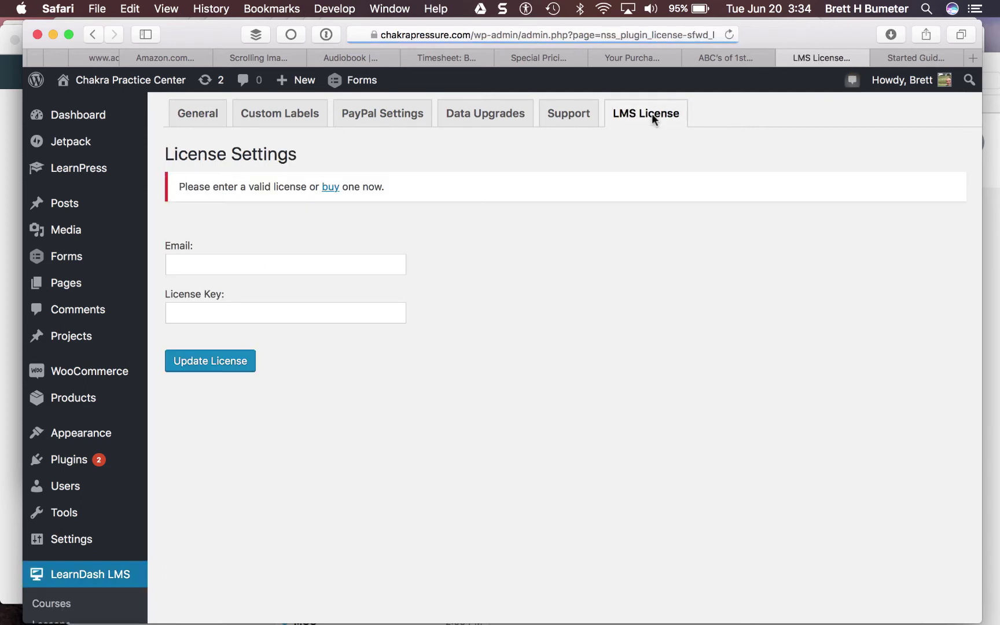
click(343, 264)
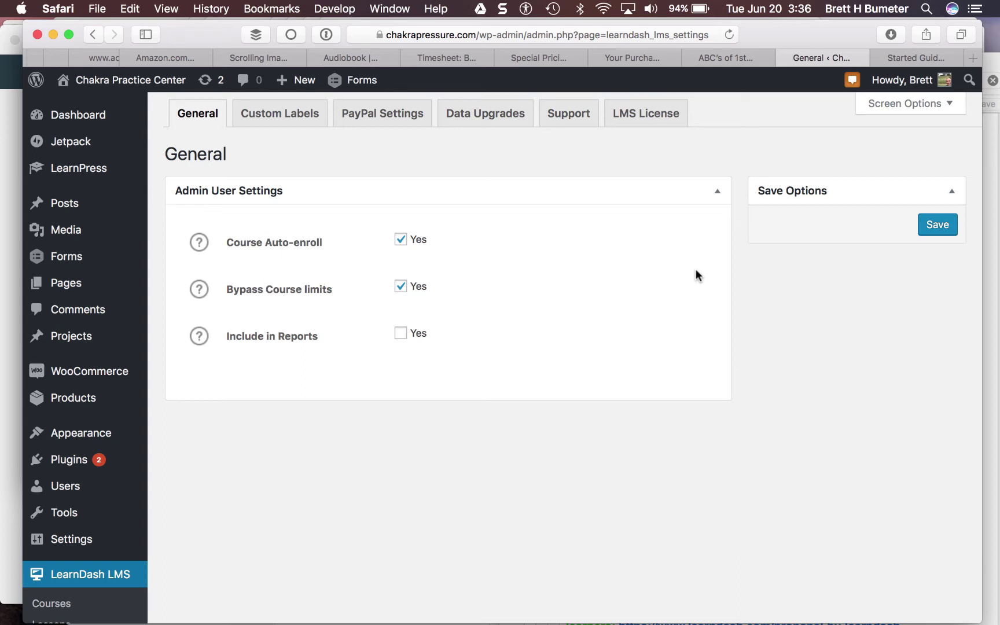
- In Mail, read LearnDash's migration email, highlighting steps 2–3 about installing Post Type Switcher
key(super+Tab)
key(super+Tab)
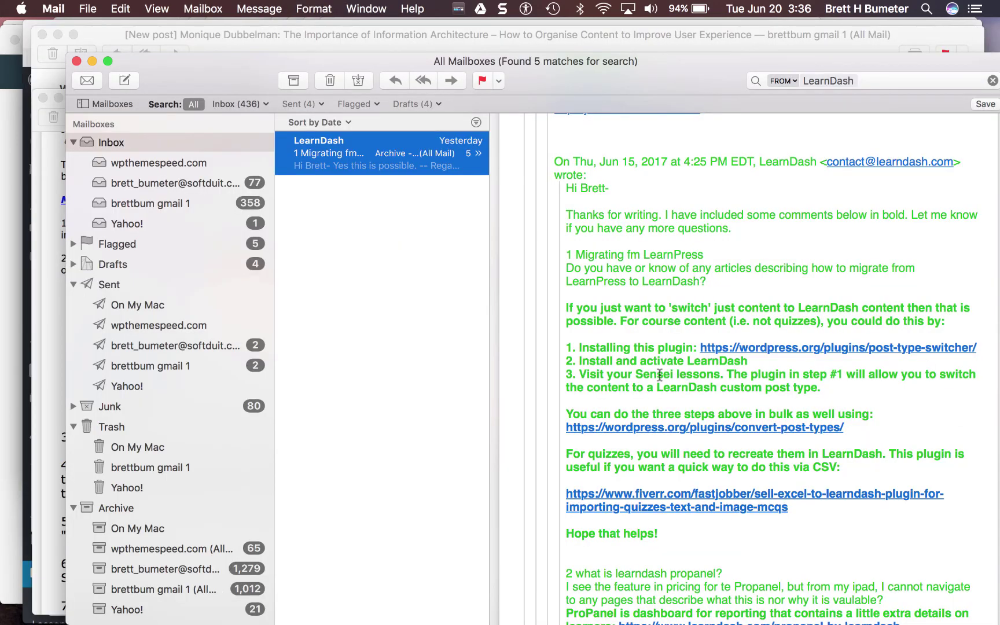
double_click(585, 361)
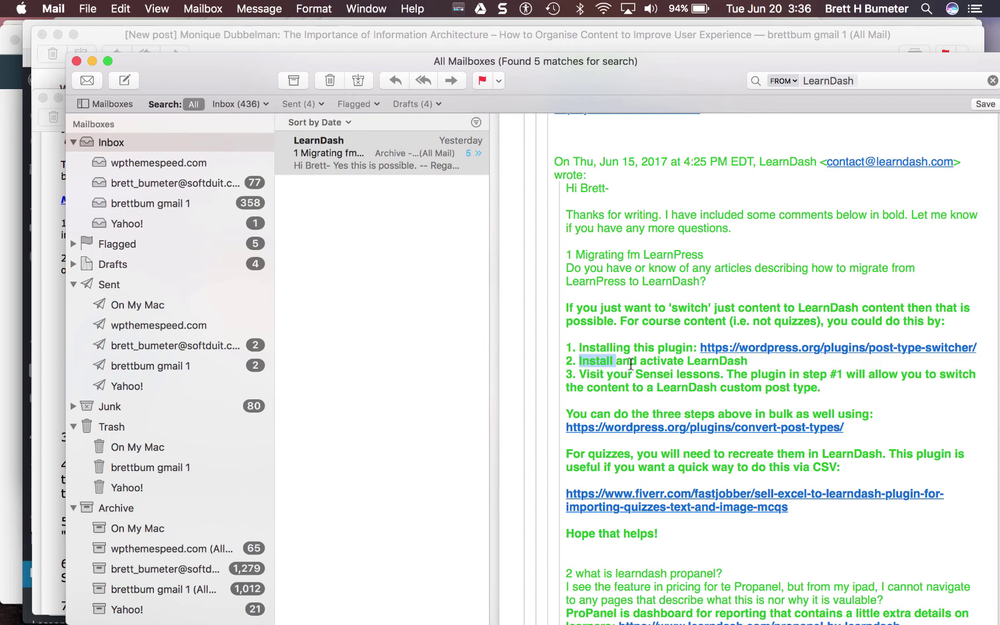
drag(631, 363, 726, 369)
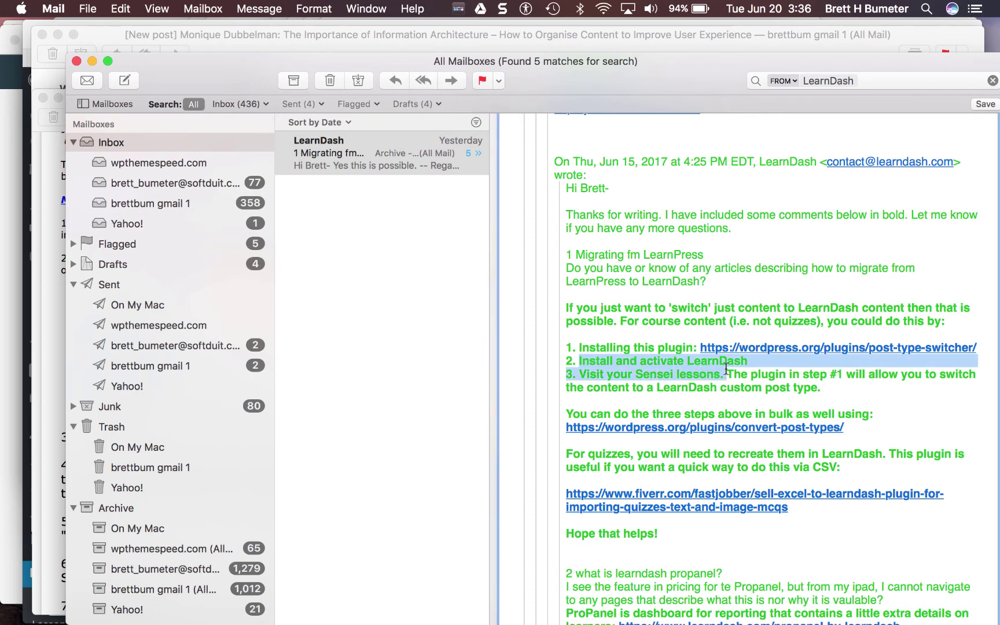
click(660, 314)
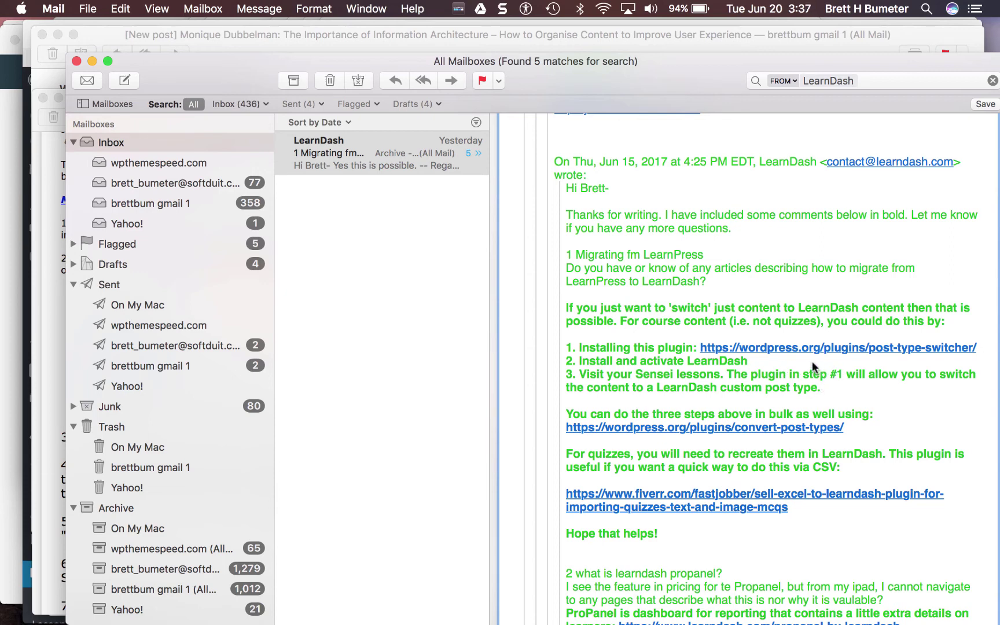
mouse_move(810, 355)
mouse_move(782, 432)
- Search the WordPress plugin directory for 'post type switcher' under Plugins > Add New
key(super+Tab)
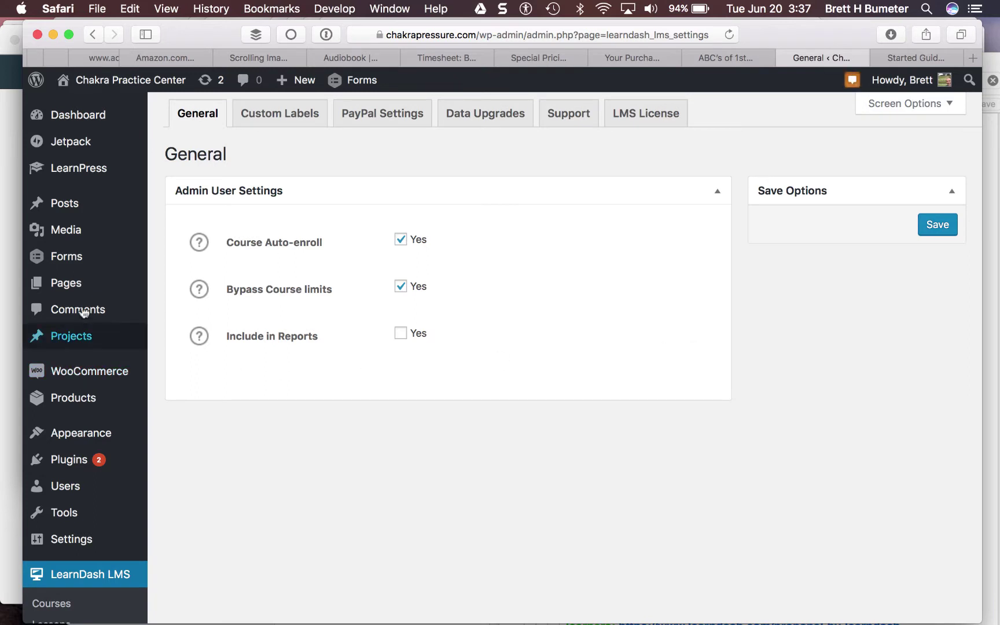
mouse_move(126, 475)
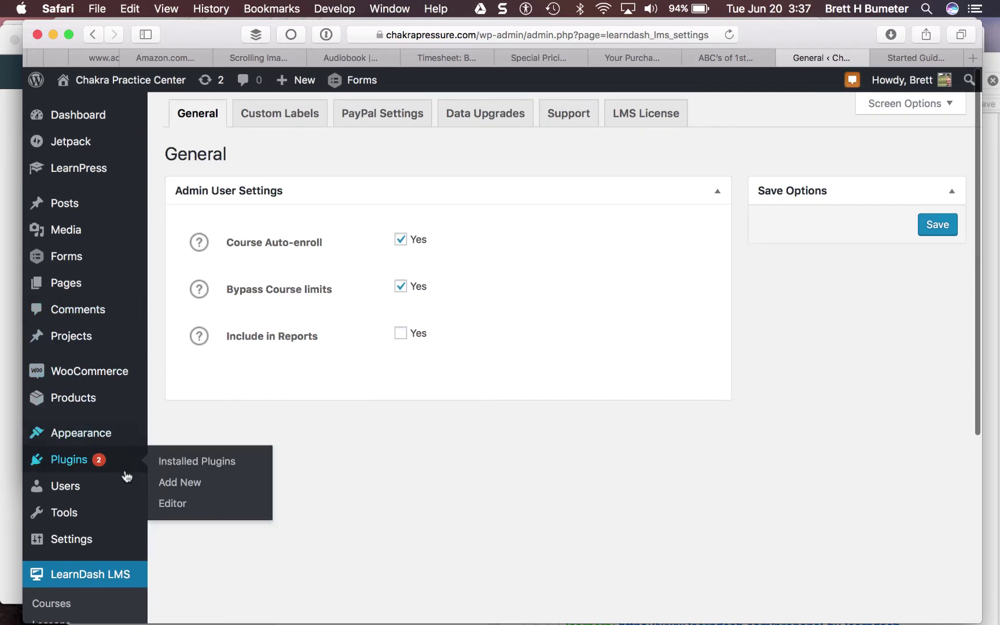
click(185, 484)
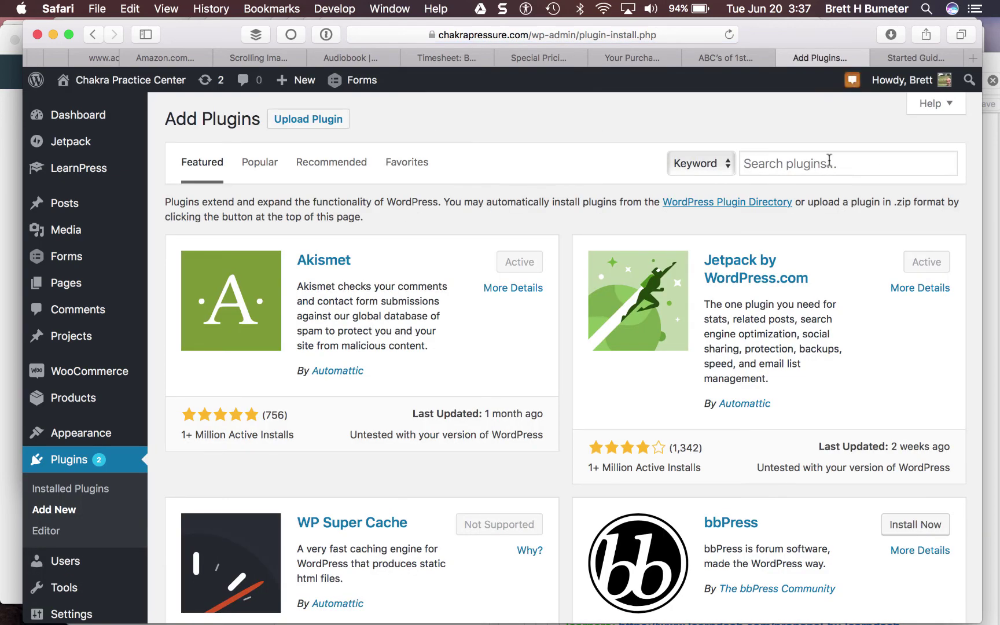
click(829, 161)
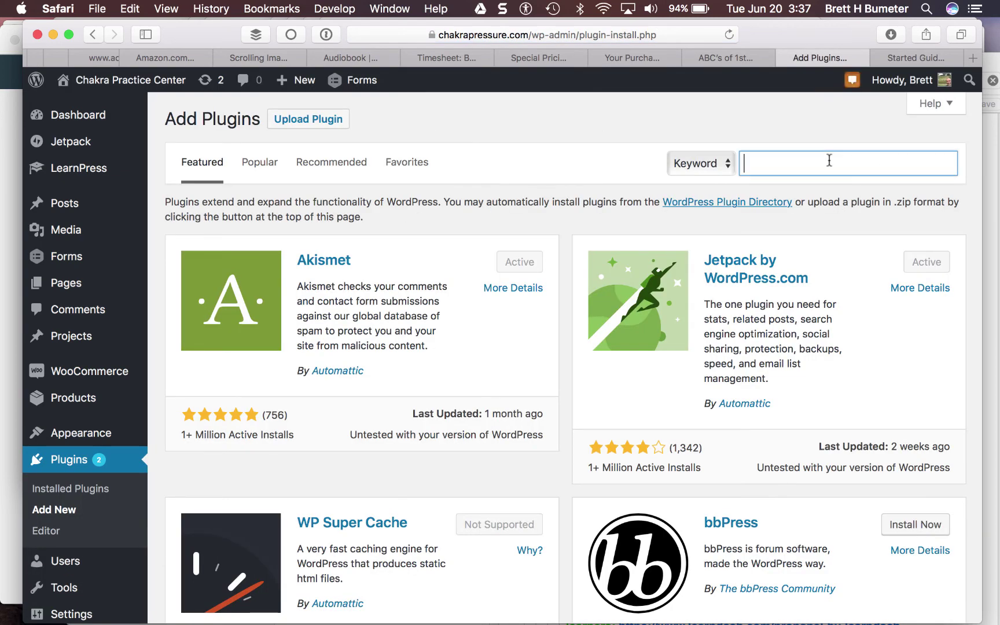
text(post )
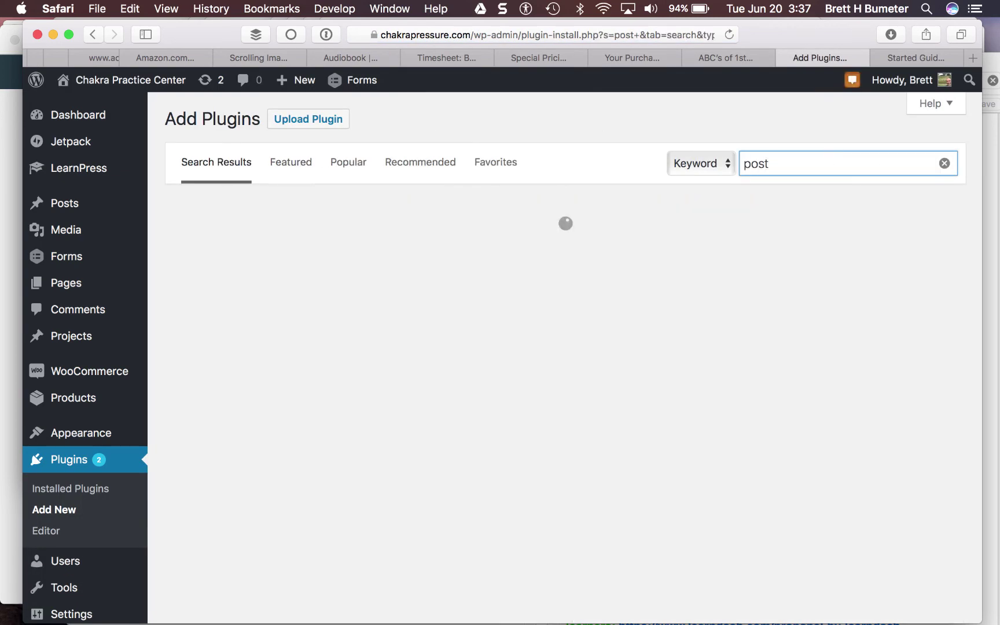
text(type switcher)
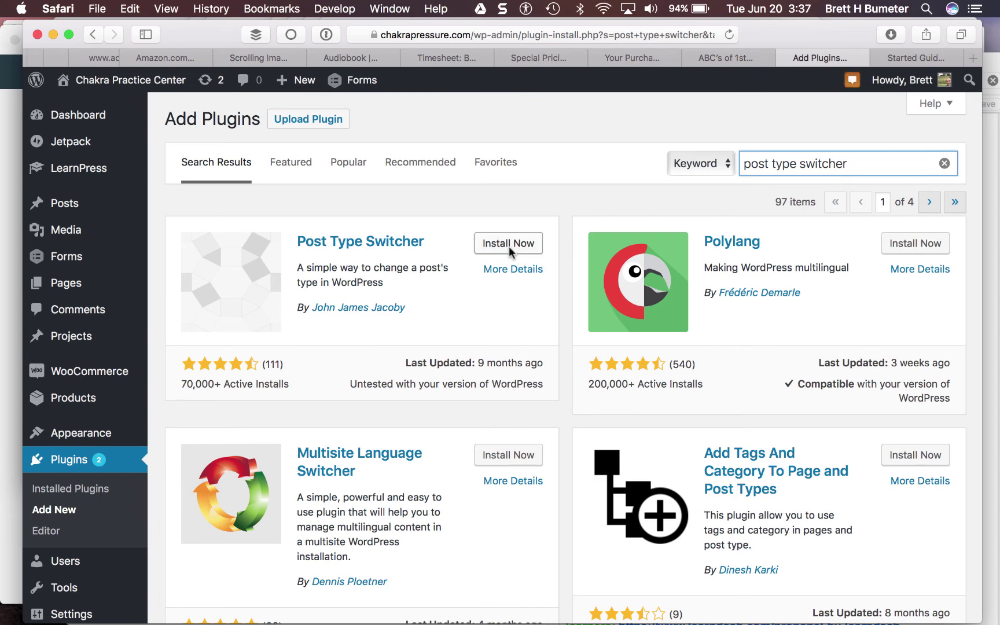
- Replace the plugin search with 'convert post types', checking the email, and browse the results
key(super+Tab)
key(super+Tab)
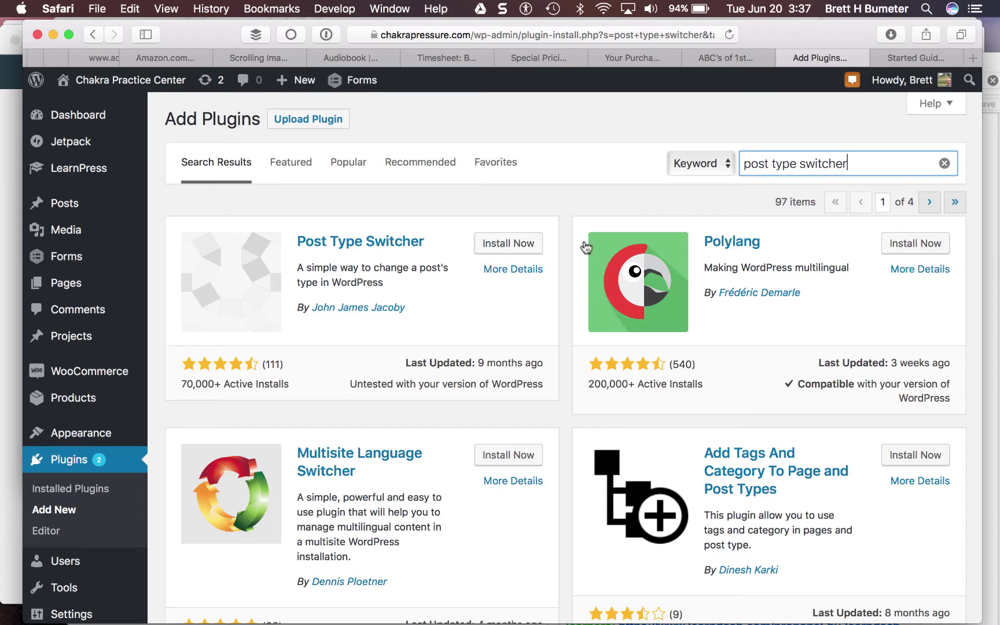
triple_click(858, 166)
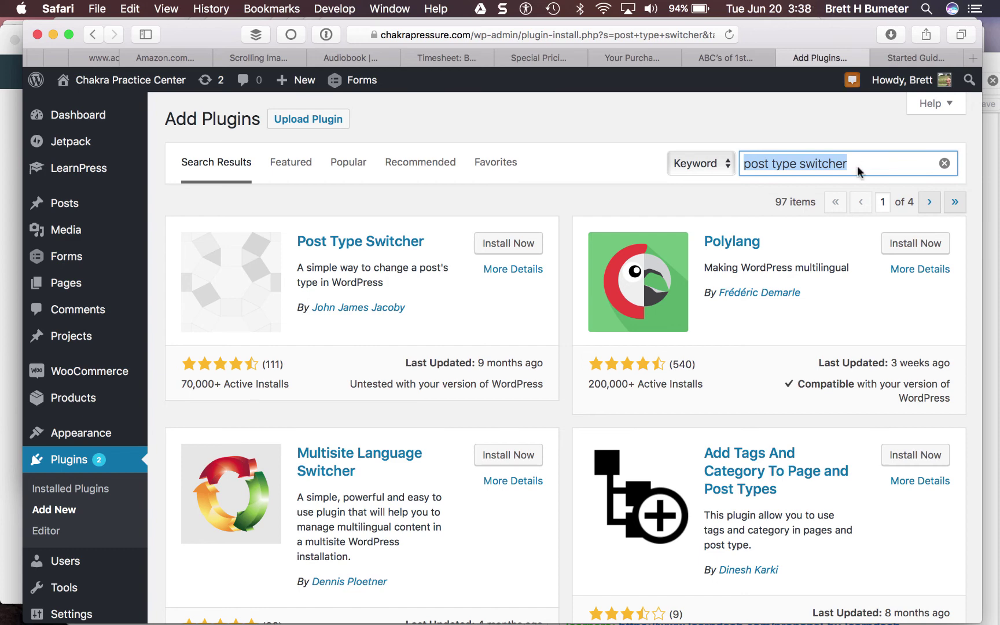
key(super+Tab)
key(super+Tab)
triple_click(859, 164)
text(convert)
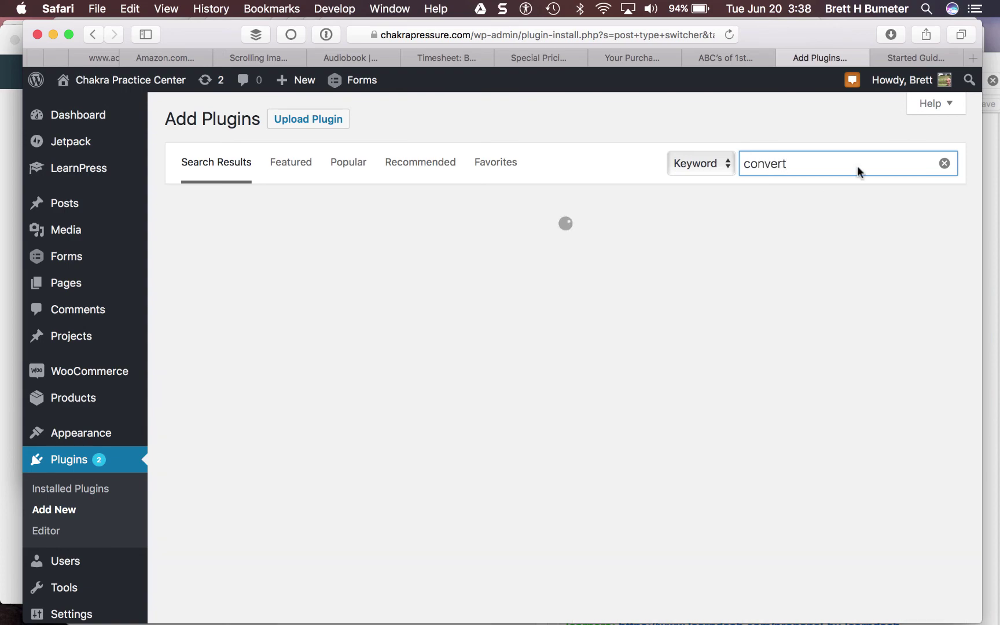
key(super+Tab)
key(super+Tab)
click(857, 165)
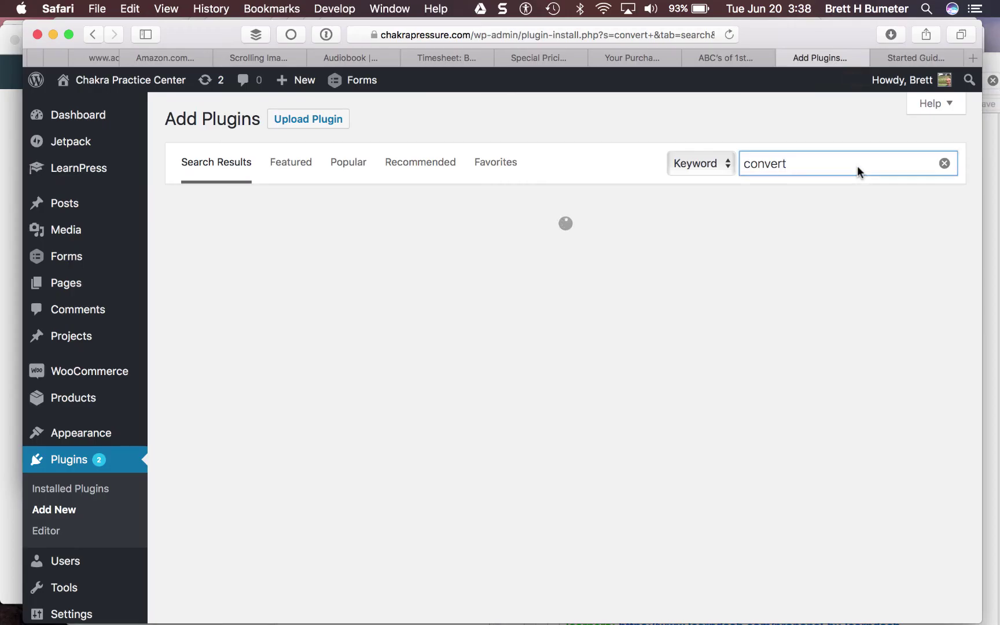
text(post types)
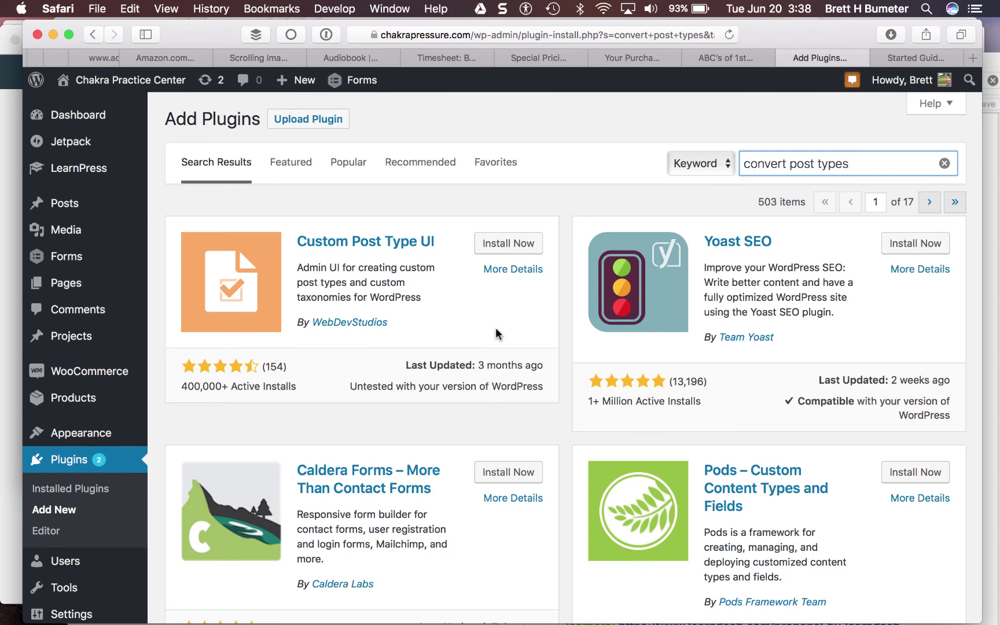
scroll(496, 333, down, 5)
scroll(495, 329, down, 4)
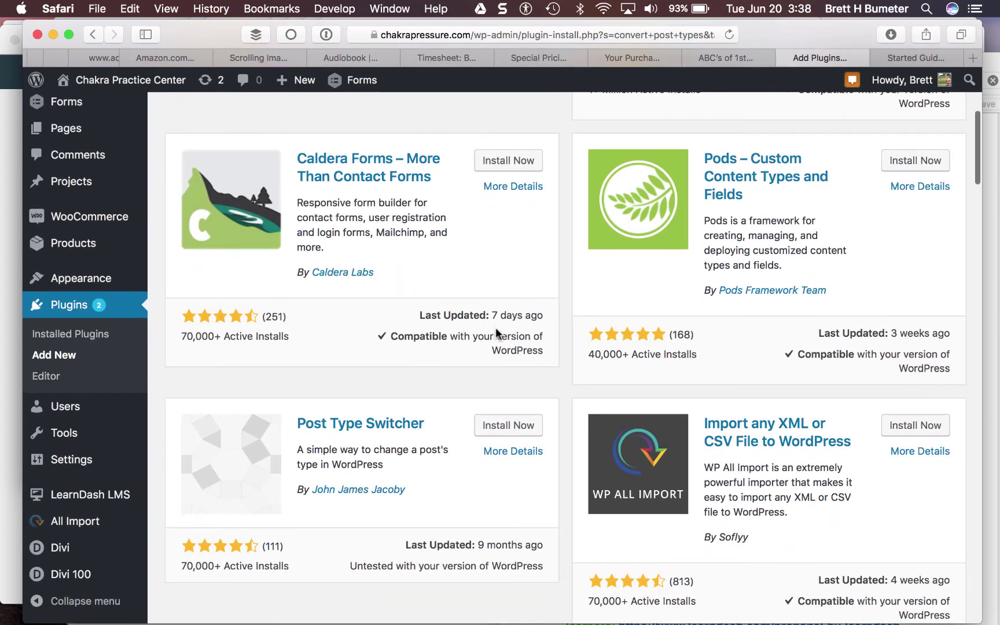
scroll(496, 330, up, 2)
scroll(495, 328, up, 8)
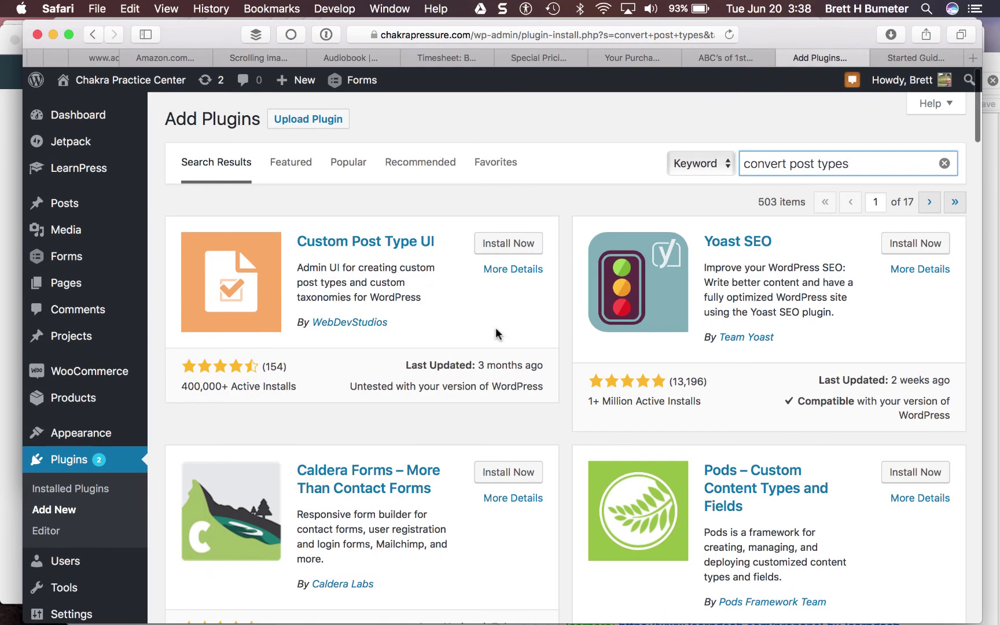
- Open the email's Convert Post Types link and scroll through its WordPress.org plugin page
key(super+Tab)
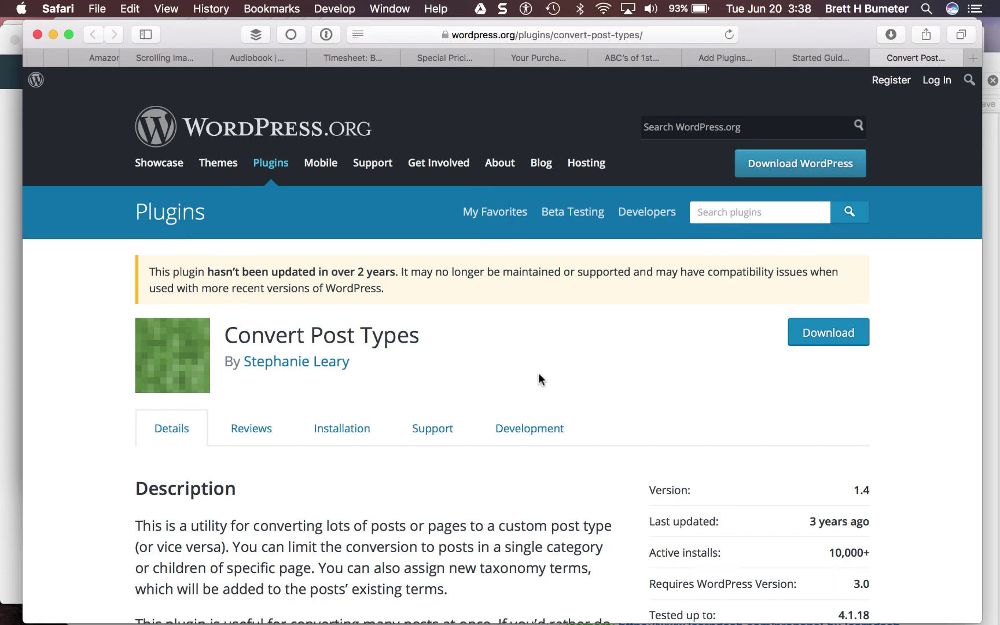
scroll(538, 377, down, 5)
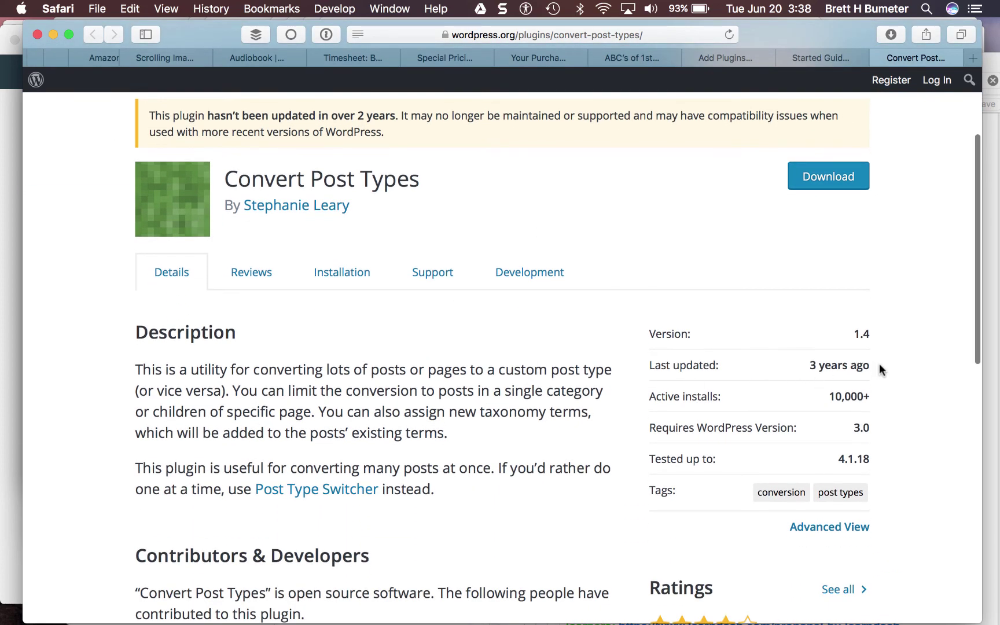
- Close the Convert Post Types page, then install and activate Post Type Switcher from the results
click(878, 59)
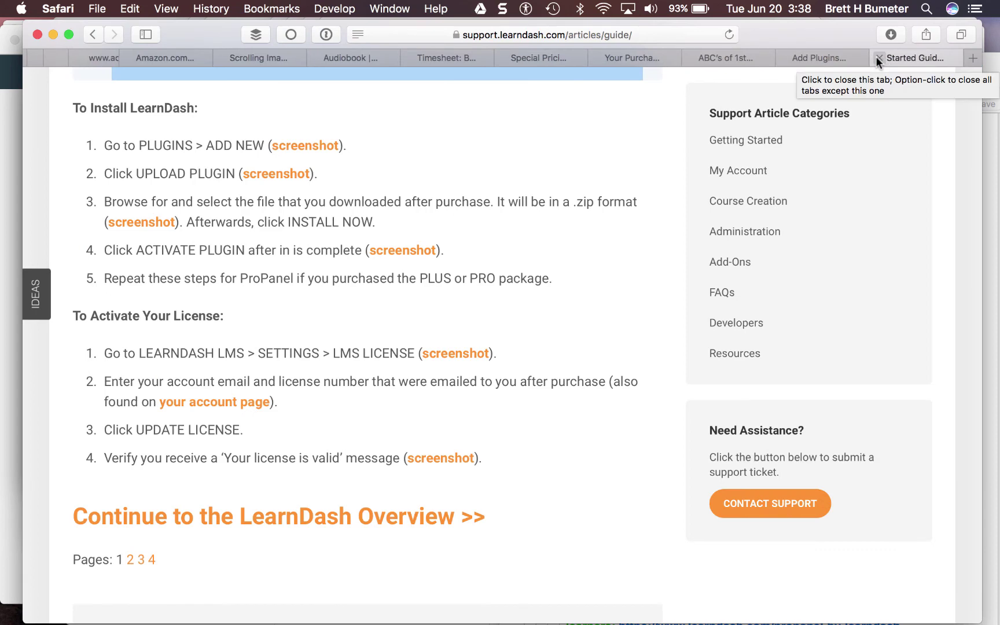
click(824, 58)
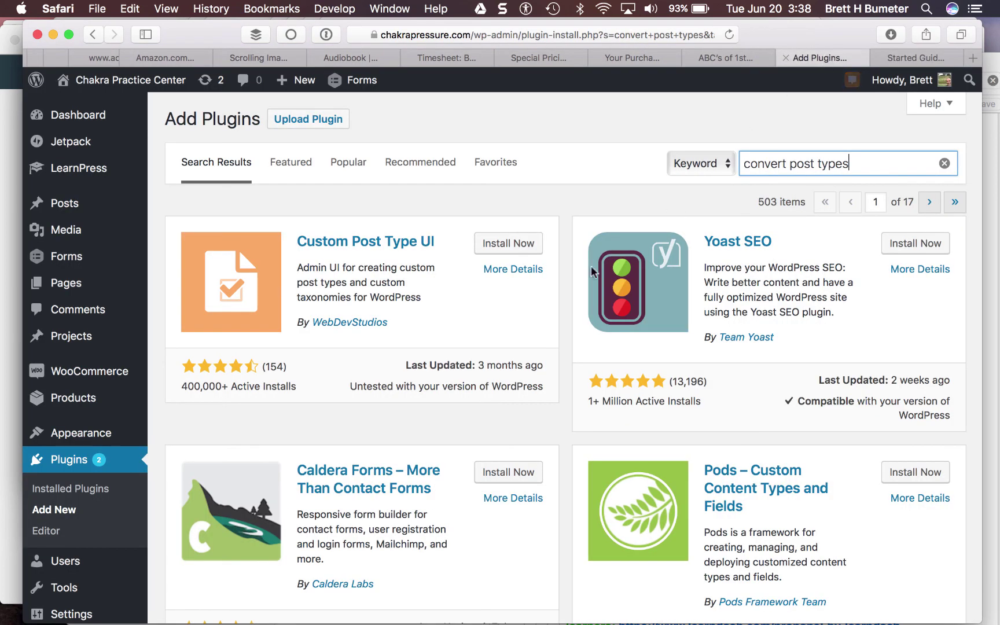
scroll(586, 334, down, 6)
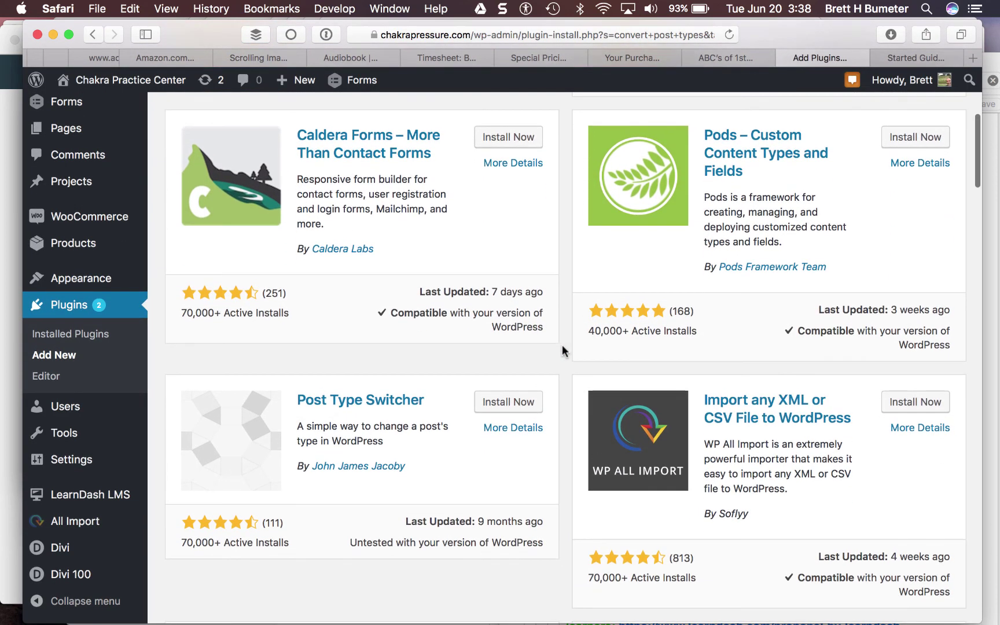
click(507, 403)
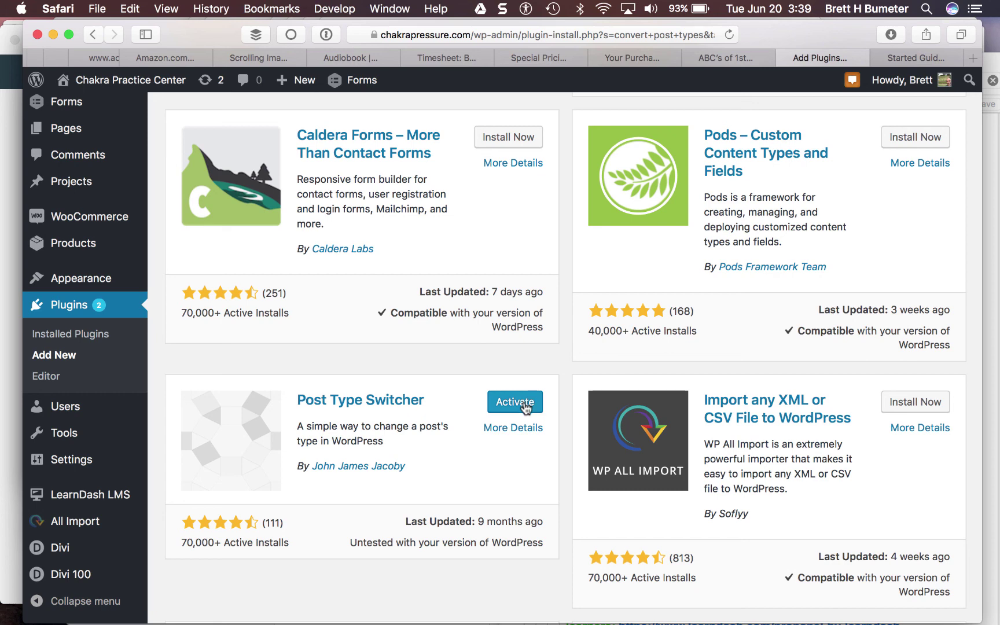
click(525, 408)
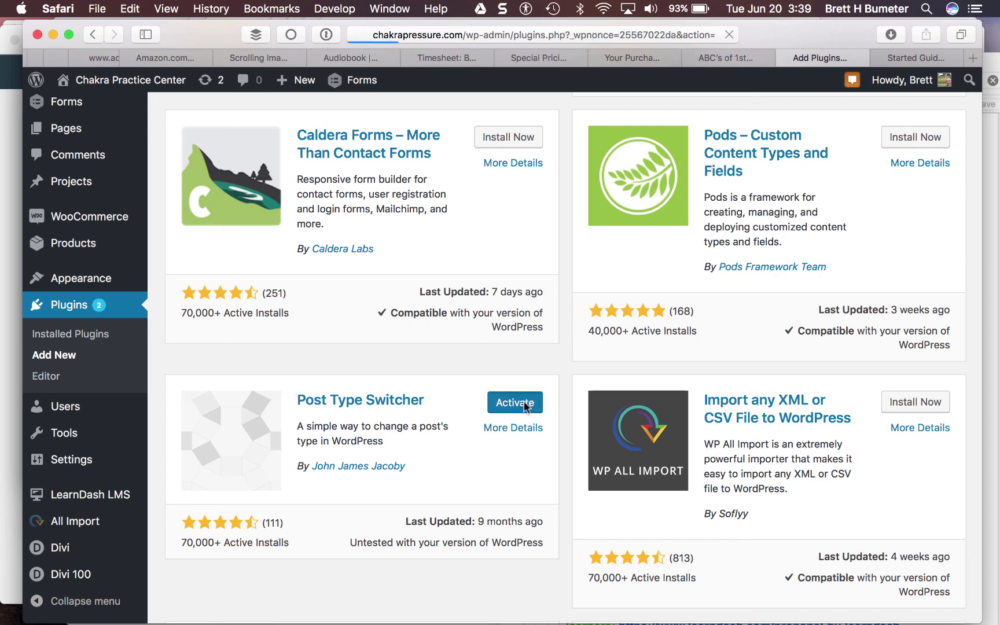